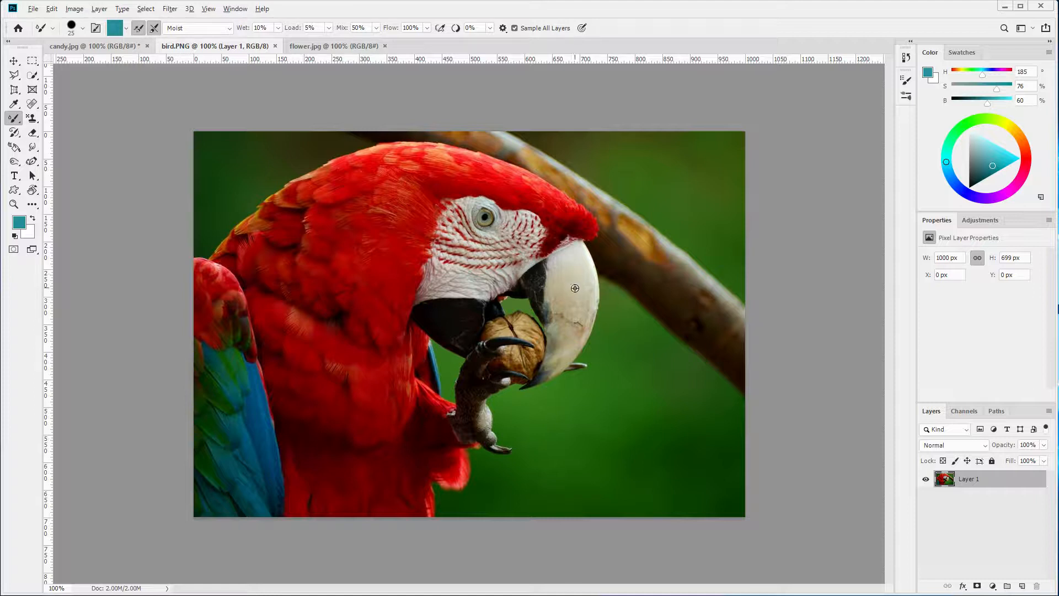
Step: Sample the beak's colours into the Mixer Brush, and reset its load colour to teal 258f99
left_click(580, 280, "alt")
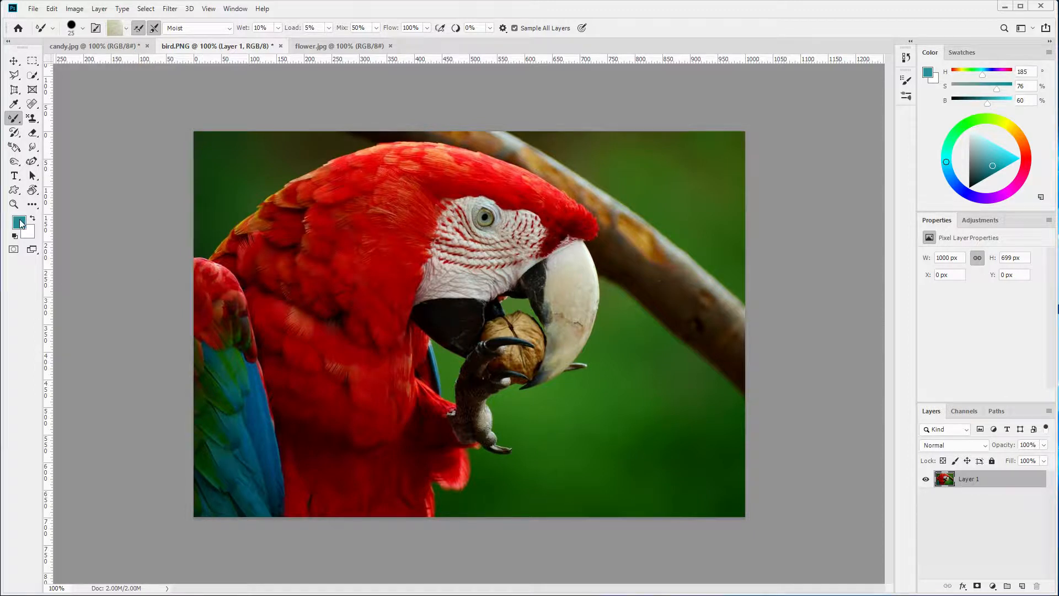
left_click(114, 27)
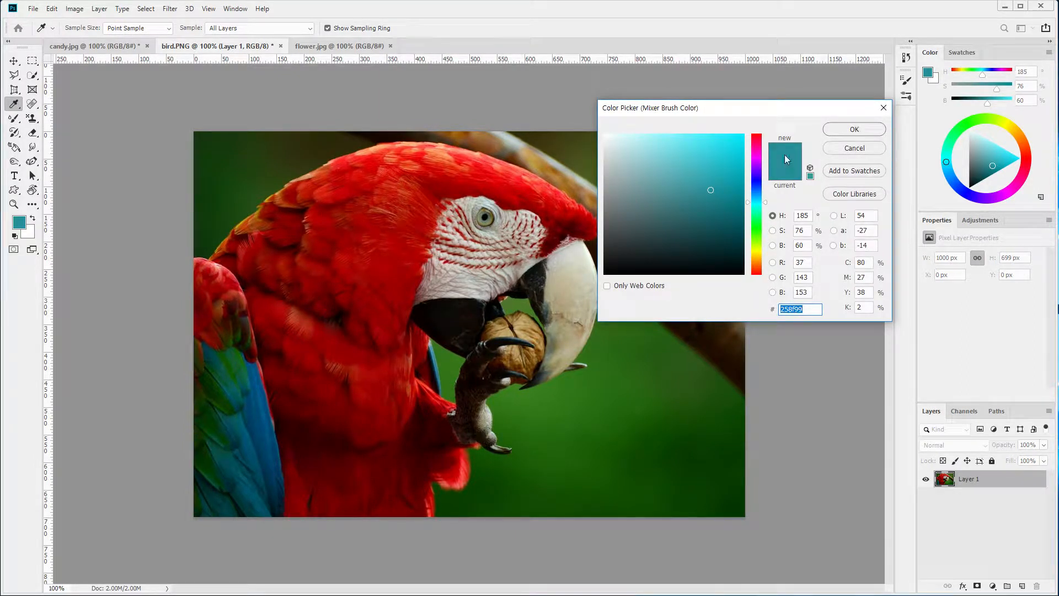
left_click(854, 130)
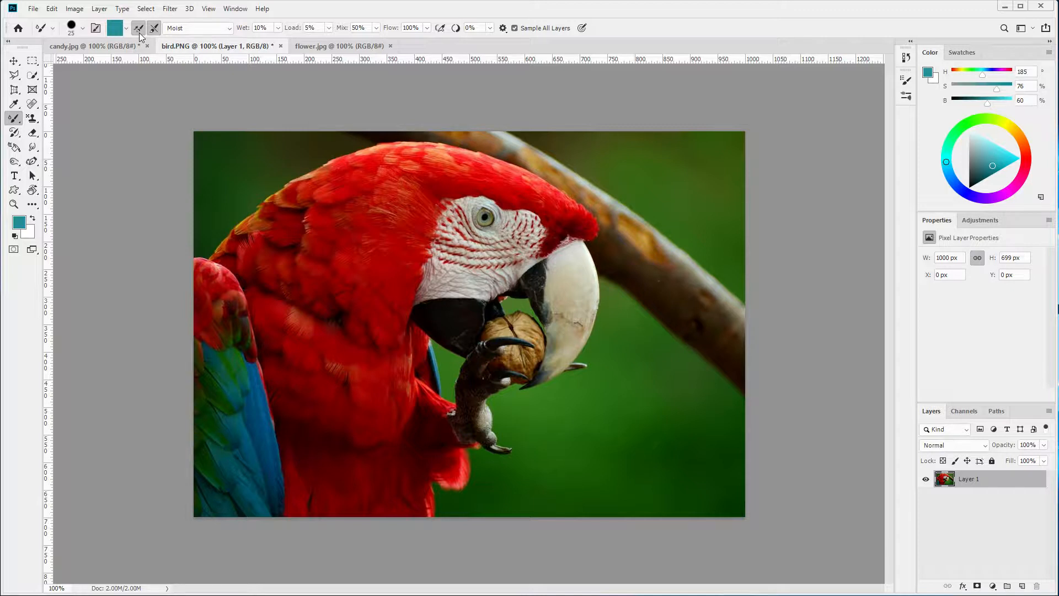
Step: Smear the red crown feathers without reloading the brush, and re-enable loading after each stroke to paint teal feathers on the crown's edge
left_click(139, 33)
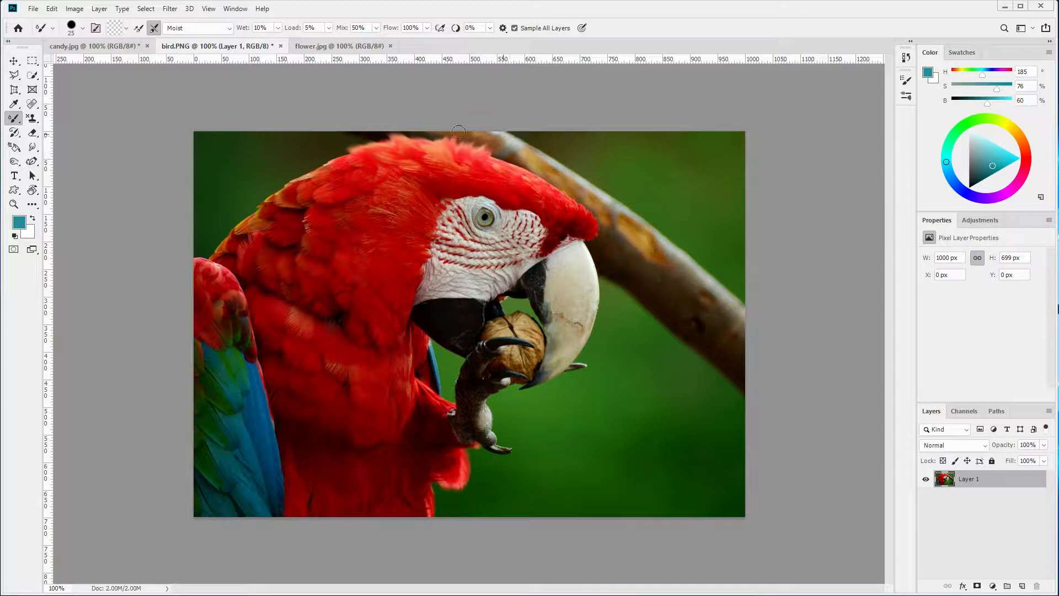
left_click(138, 27)
mouse_move(346, 164)
left_mouse_down()
mouse_move(319, 135)
mouse_move(319, 157)
left_mouse_up()
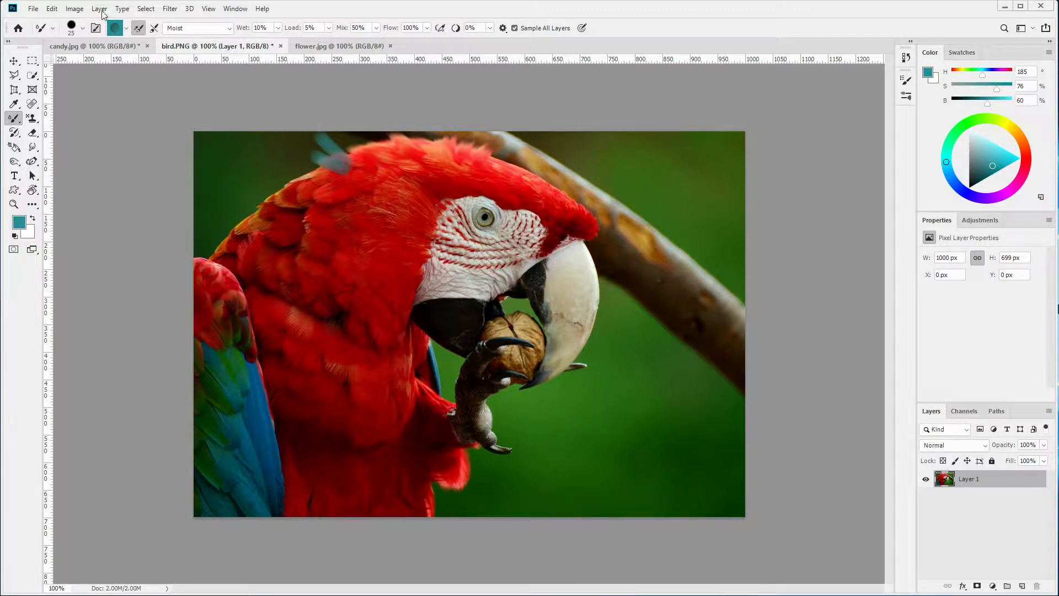
Step: Enable cleaning the brush after each stroke and paint another teal feather on the edge of the parrot's crown
left_click(153, 30)
left_click(155, 30)
left_click_drag(359, 132, 375, 161)
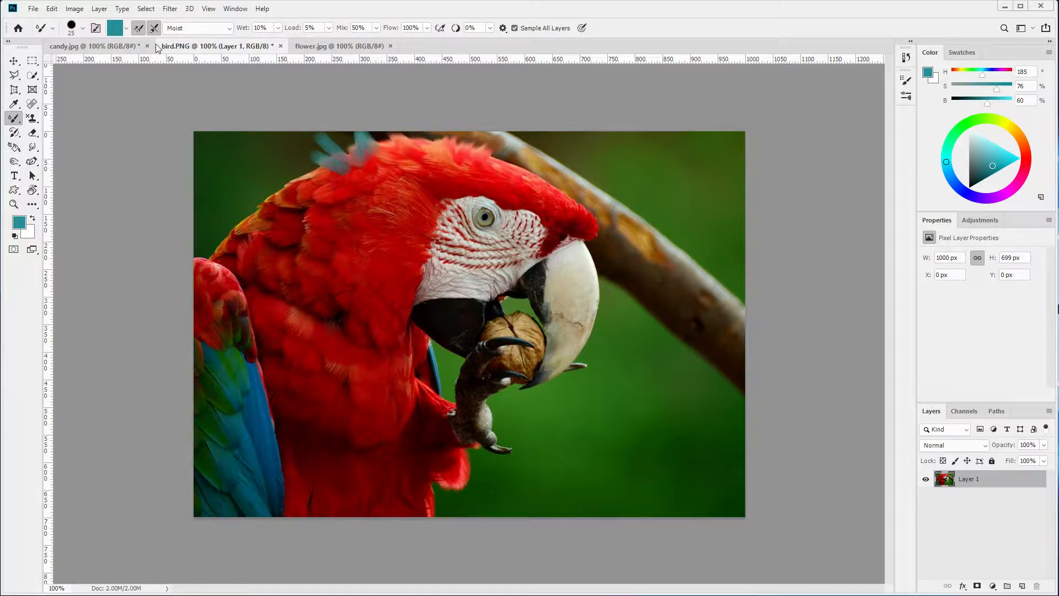
Step: Apply the Dry blending preset and paint a teal patch on the red feathers of the crown
left_click(204, 25)
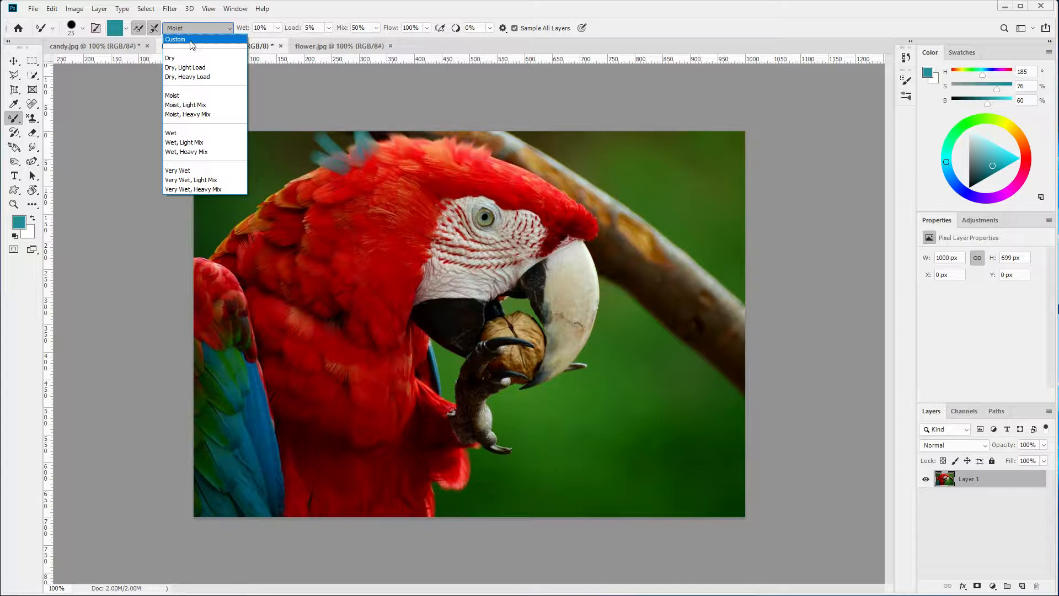
left_click(169, 59)
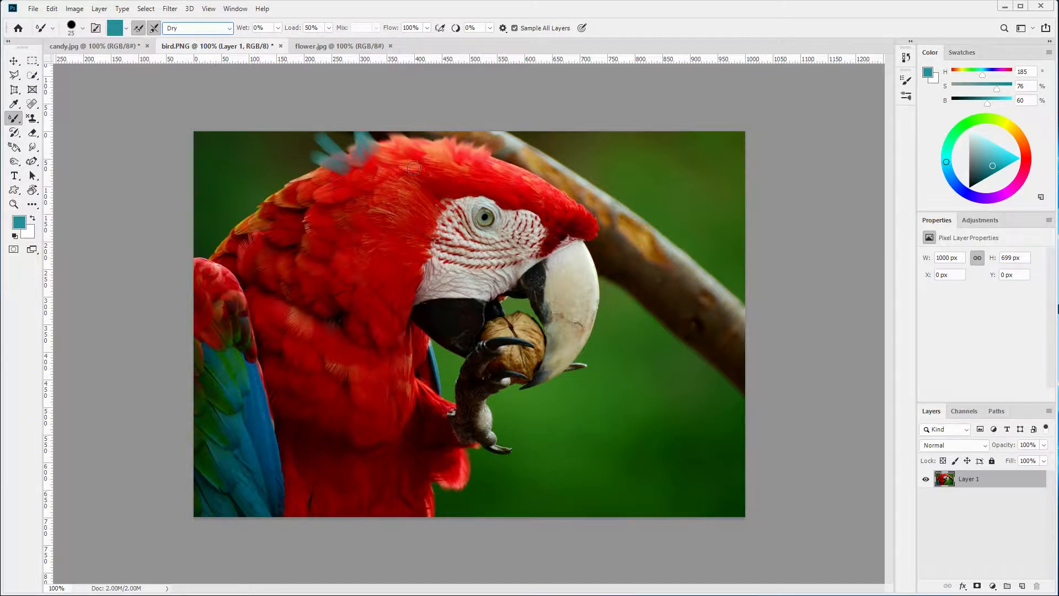
mouse_move(425, 167)
left_mouse_down()
mouse_move(399, 150)
mouse_move(415, 175)
mouse_move(385, 165)
left_mouse_up()
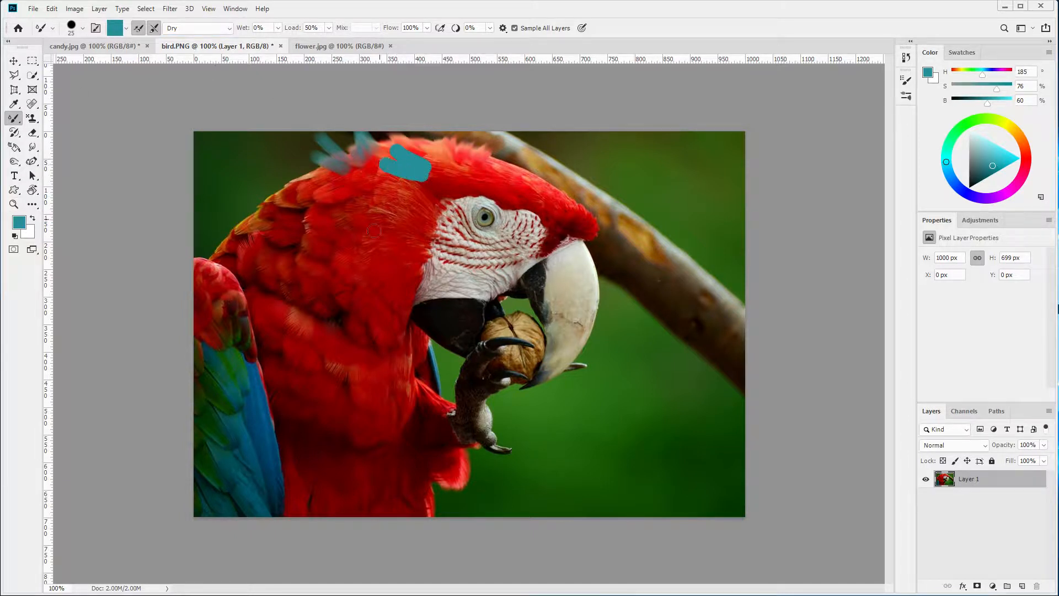
Step: Apply the Very Wet, Heavy Mix preset and blend the red feathers just below the solid teal patch
left_click(229, 28)
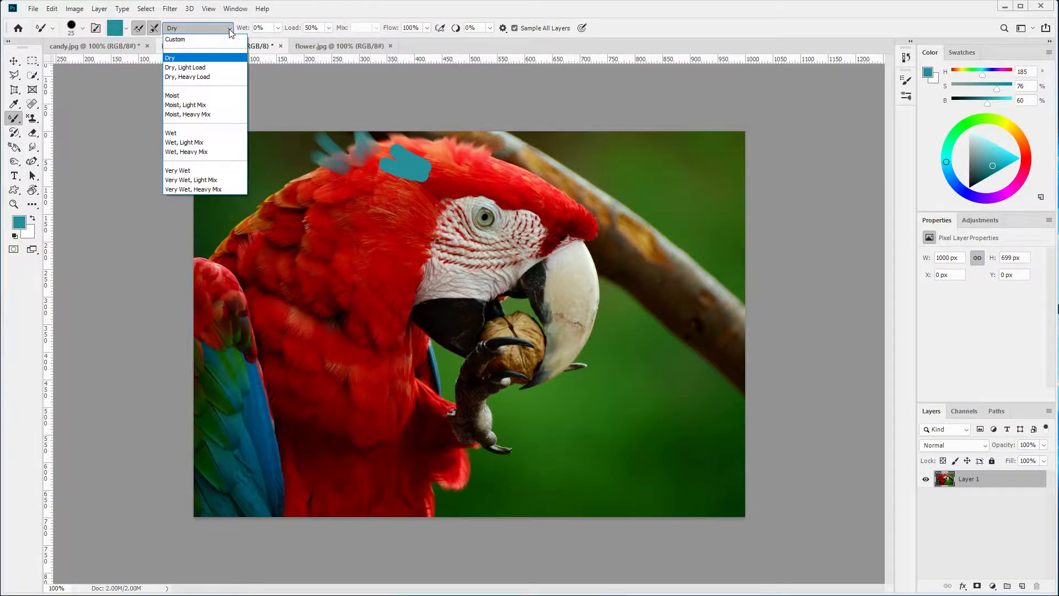
left_click(177, 189)
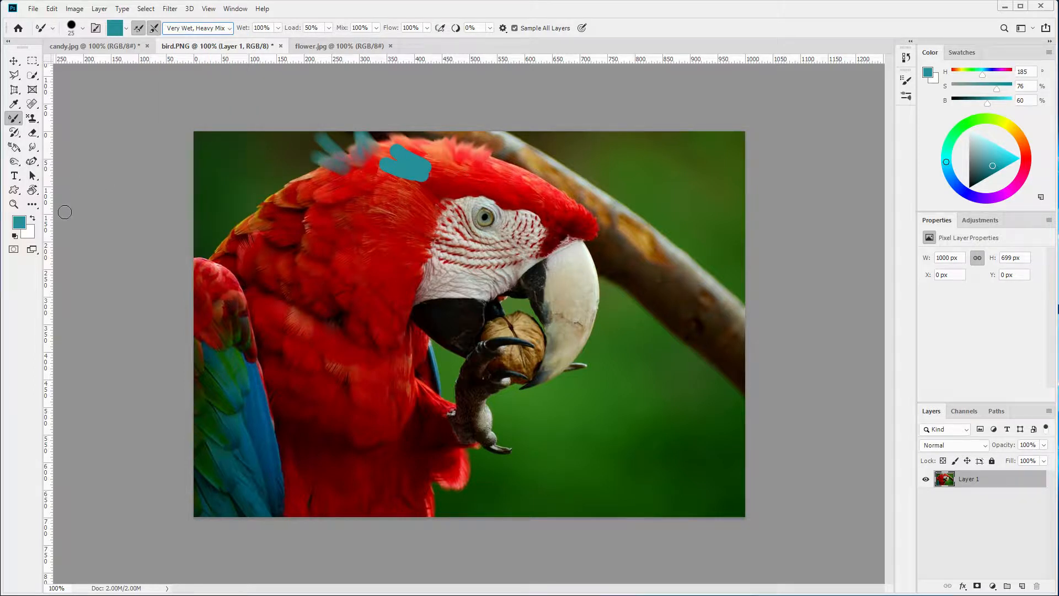
mouse_move(390, 213)
left_mouse_down()
mouse_move(374, 190)
mouse_move(412, 197)
mouse_move(380, 191)
mouse_move(387, 218)
mouse_move(402, 205)
mouse_move(377, 197)
mouse_move(413, 188)
mouse_move(342, 191)
mouse_move(379, 219)
mouse_move(345, 228)
mouse_move(380, 226)
mouse_move(412, 189)
mouse_move(343, 171)
mouse_move(399, 185)
mouse_move(378, 188)
mouse_move(382, 210)
mouse_move(336, 188)
mouse_move(366, 208)
mouse_move(371, 195)
mouse_move(343, 190)
mouse_move(347, 213)
mouse_move(369, 218)
mouse_move(334, 203)
mouse_move(385, 229)
mouse_move(362, 200)
mouse_move(416, 216)
mouse_move(398, 210)
mouse_move(417, 195)
left_mouse_up()
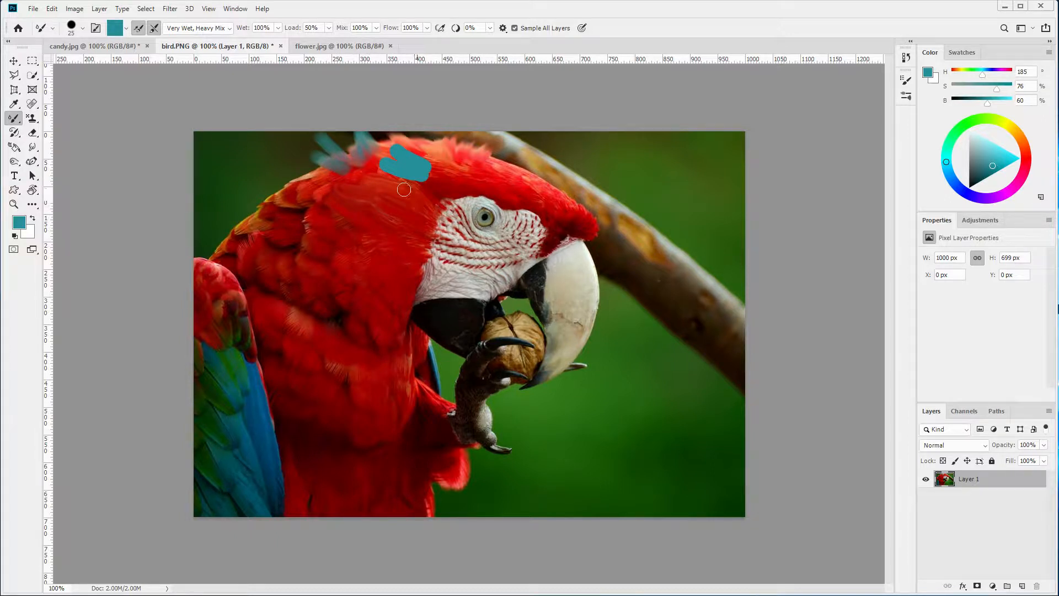
Step: Apply the Wet preset and paint strokes on the crown between the solid teal patch and the forehead
left_click(198, 28)
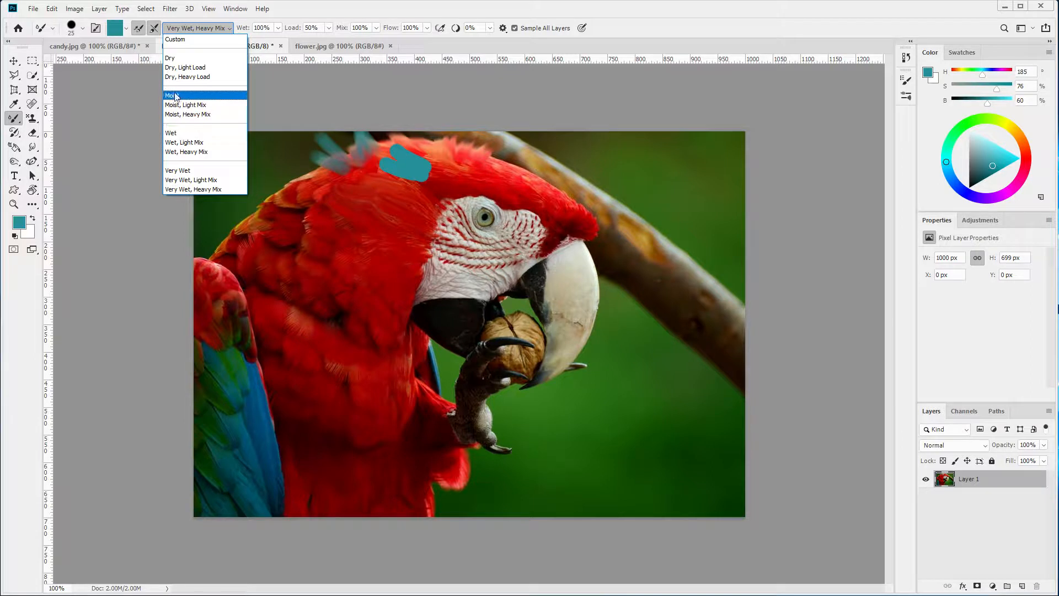
left_click(172, 133)
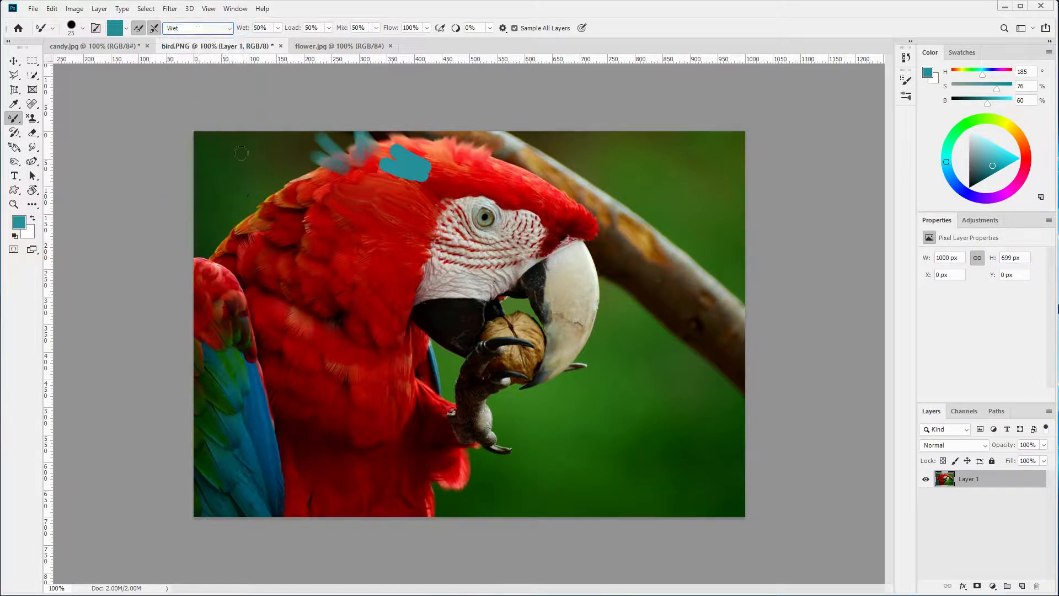
left_click_drag(457, 172, 488, 164)
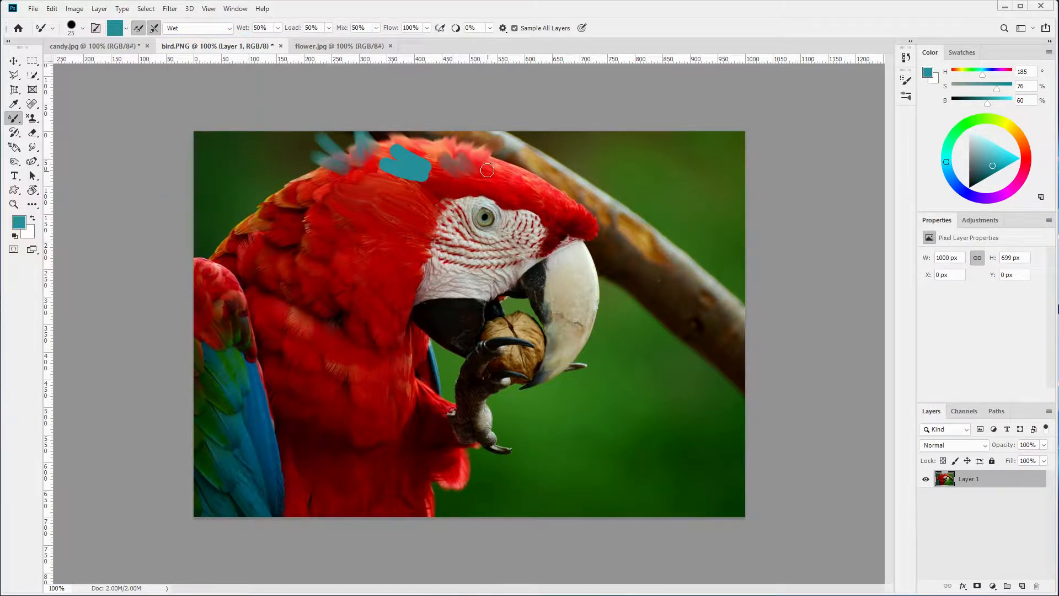
Step: Apply the Very Wet preset and paint short strokes on the feathers below the solid teal patch
left_click(204, 28)
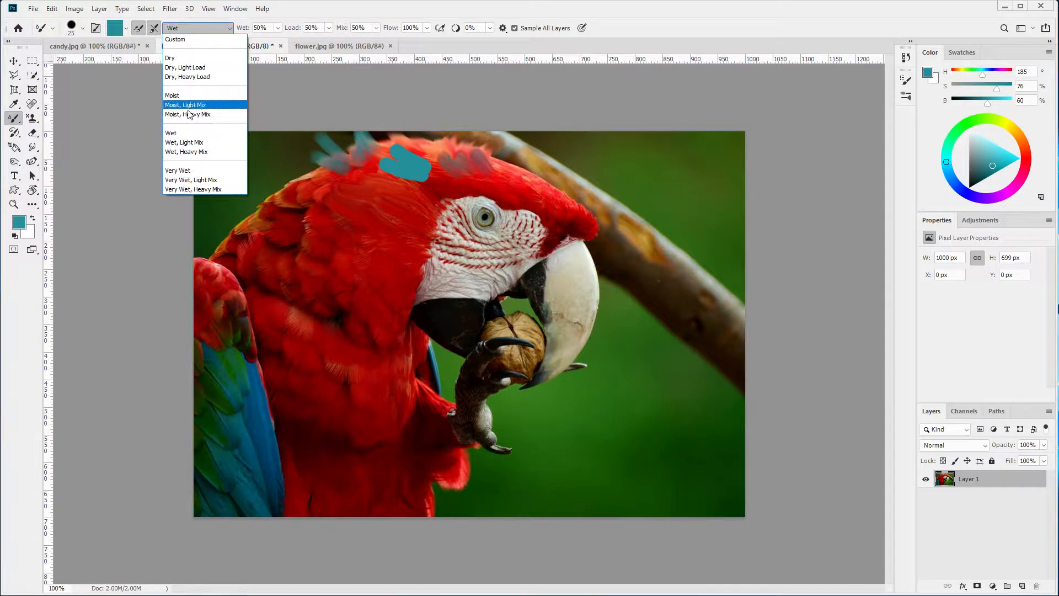
left_click(178, 171)
mouse_move(395, 207)
left_mouse_down()
mouse_move(387, 181)
mouse_move(451, 184)
mouse_move(414, 189)
left_mouse_up()
Step: Set the brush to the Very Wet, Heavy Mix preset, and turn airbrush-style build-up on and back off
left_click(210, 29)
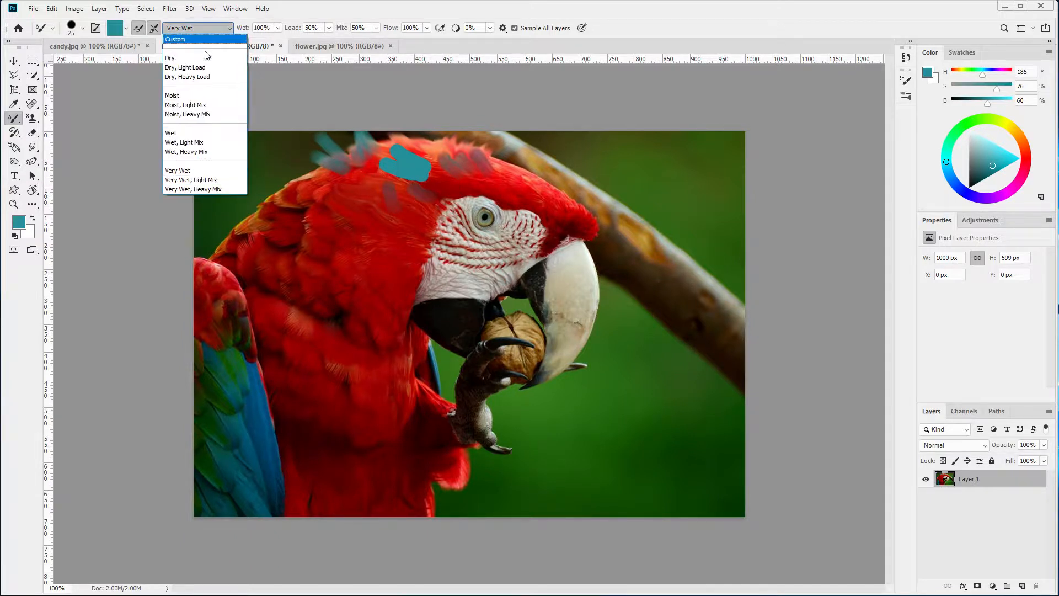
left_click(205, 189)
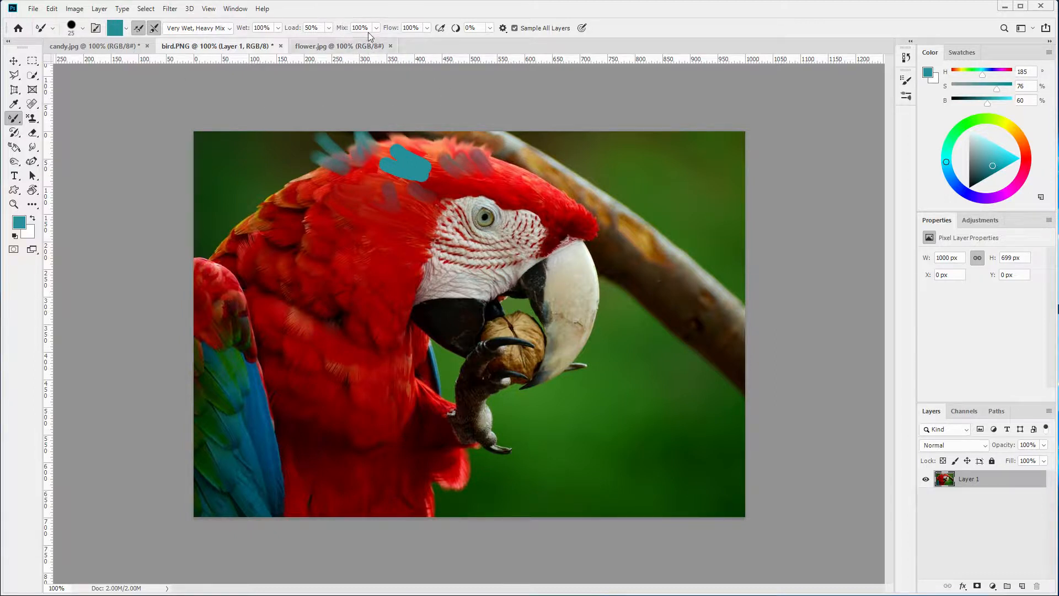
left_click(439, 29)
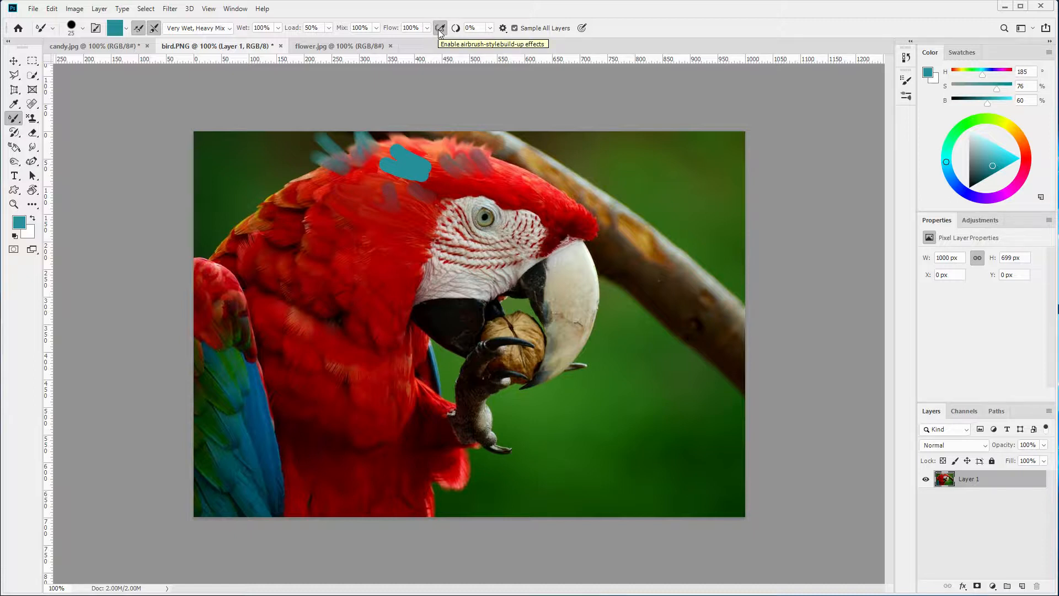
left_click(439, 33)
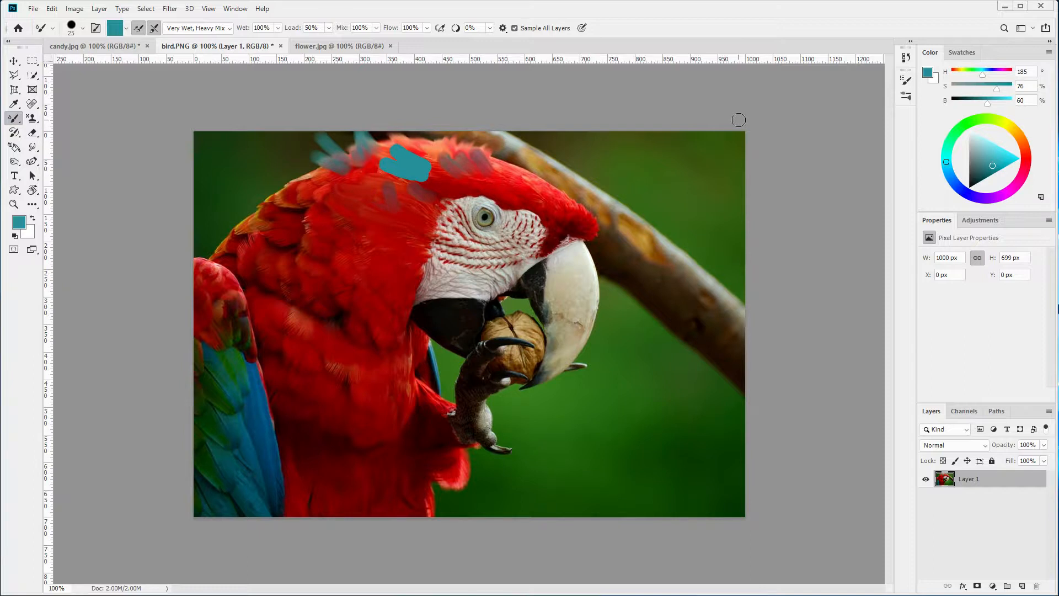
Step: Revert the parrot image to its last saved state and add a new empty layer above Layer 1
key("F12")
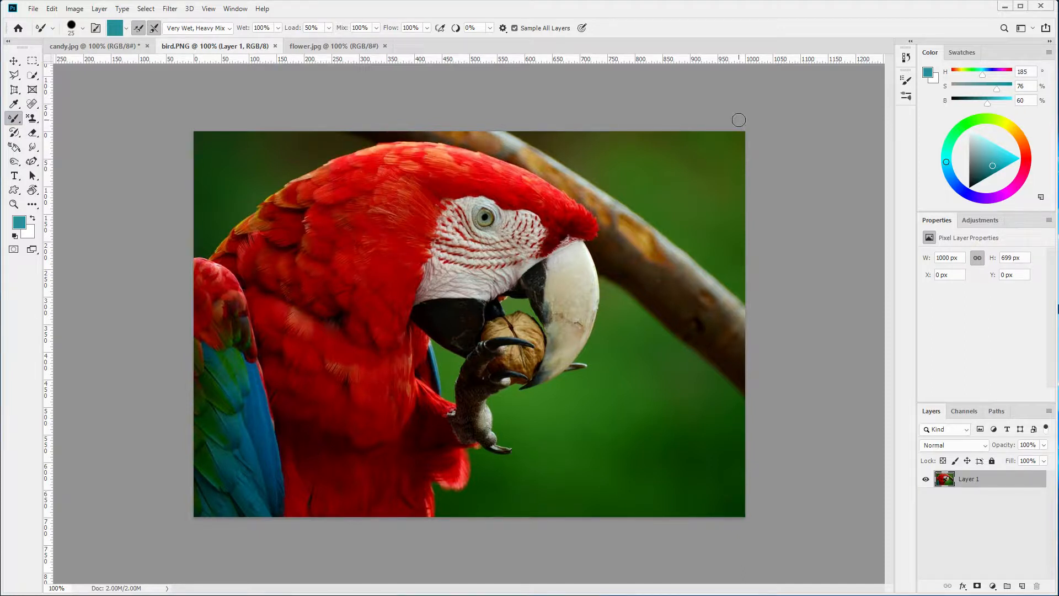
left_click(1022, 586)
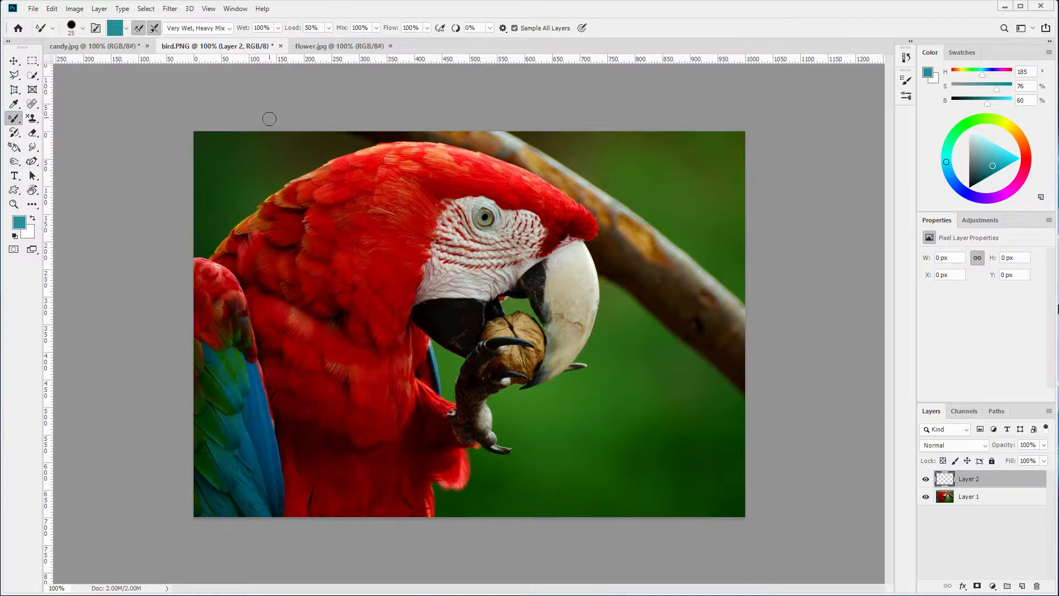
Step: Choose the rough-edged 50 px brush tip with a 14° angle and 3% spacing for the Mixer Brush
left_click(95, 28)
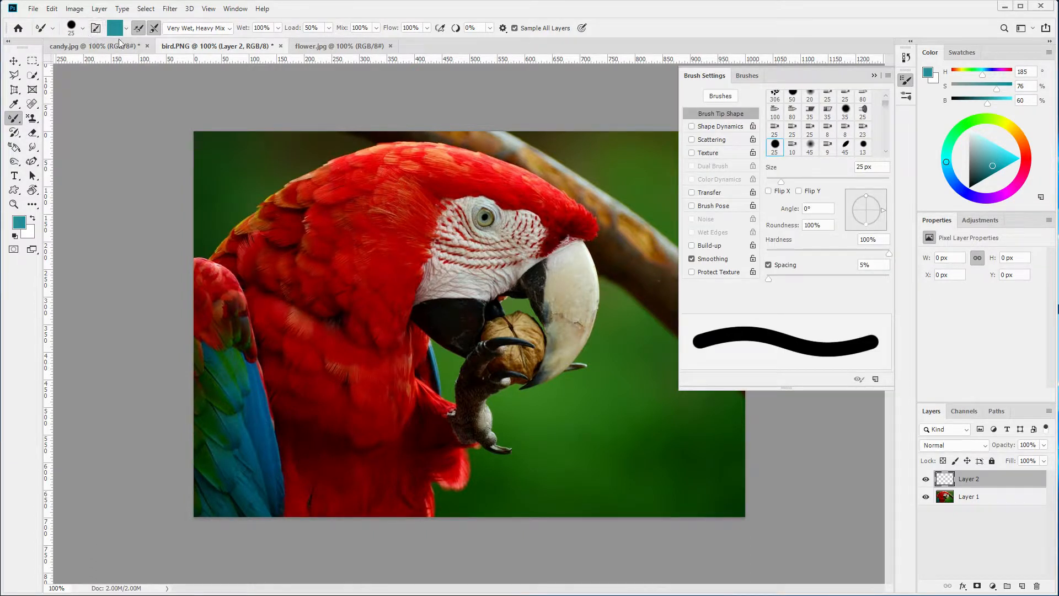
scroll(884, 100, "up", 3)
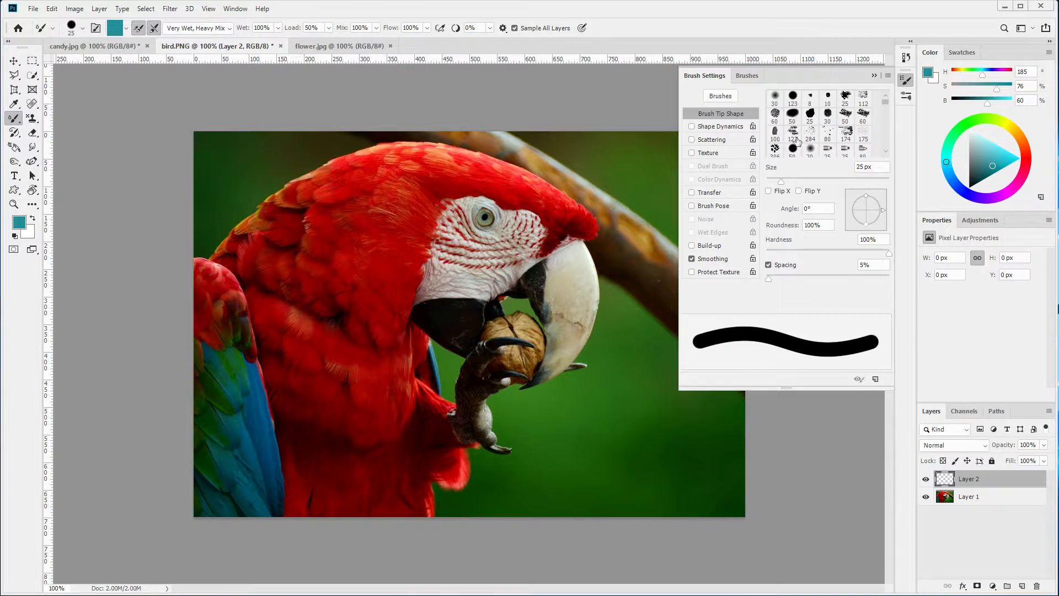
left_click(844, 114)
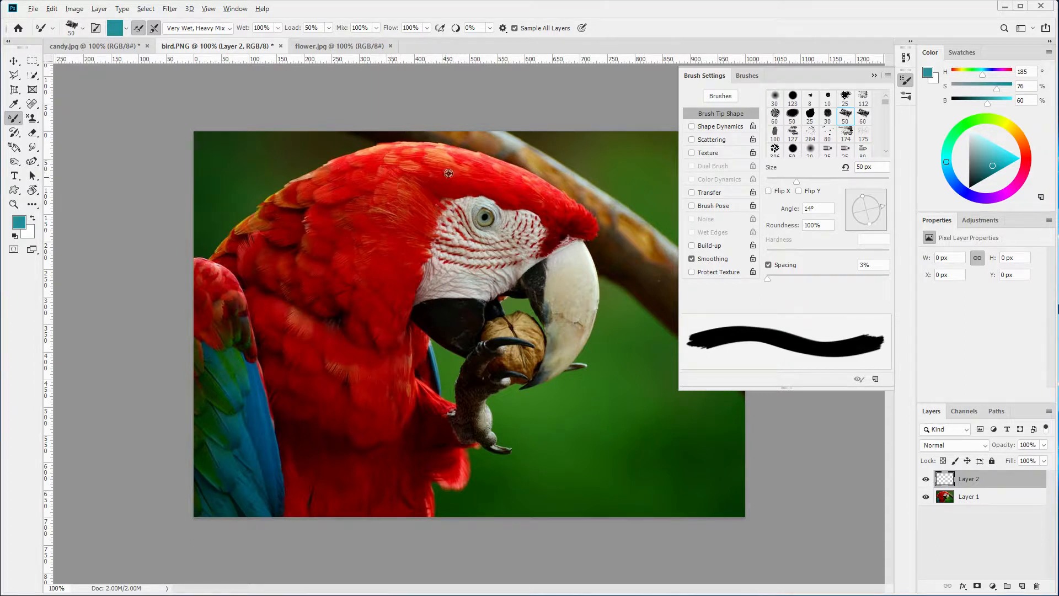
Step: Sample the red crown feathers, apply the Moist preset, and paint loose feathers along the top of the head
left_click(413, 168, "alt")
left_click(220, 28)
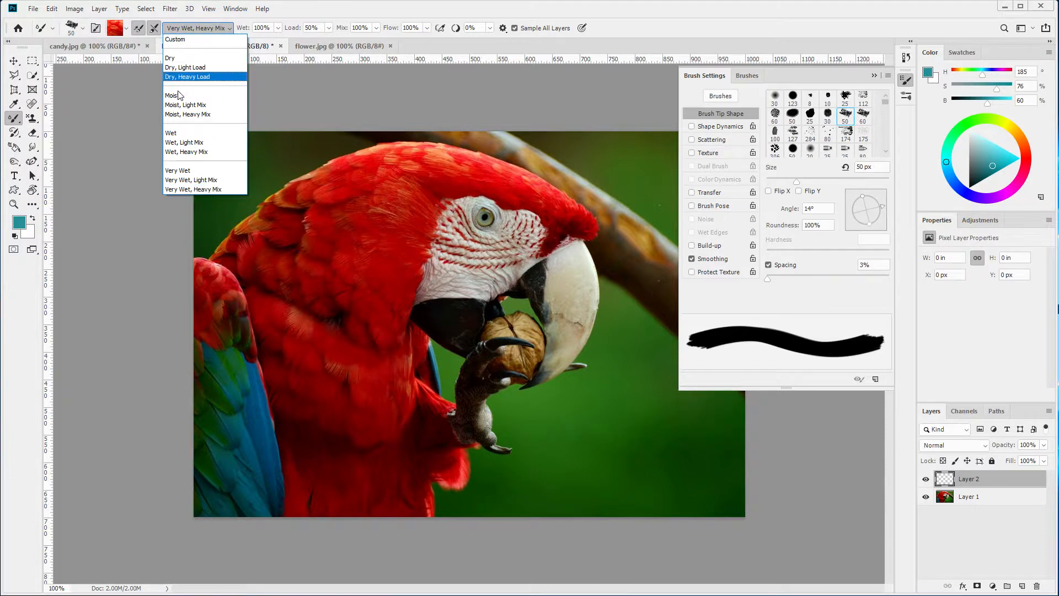
left_click(177, 96)
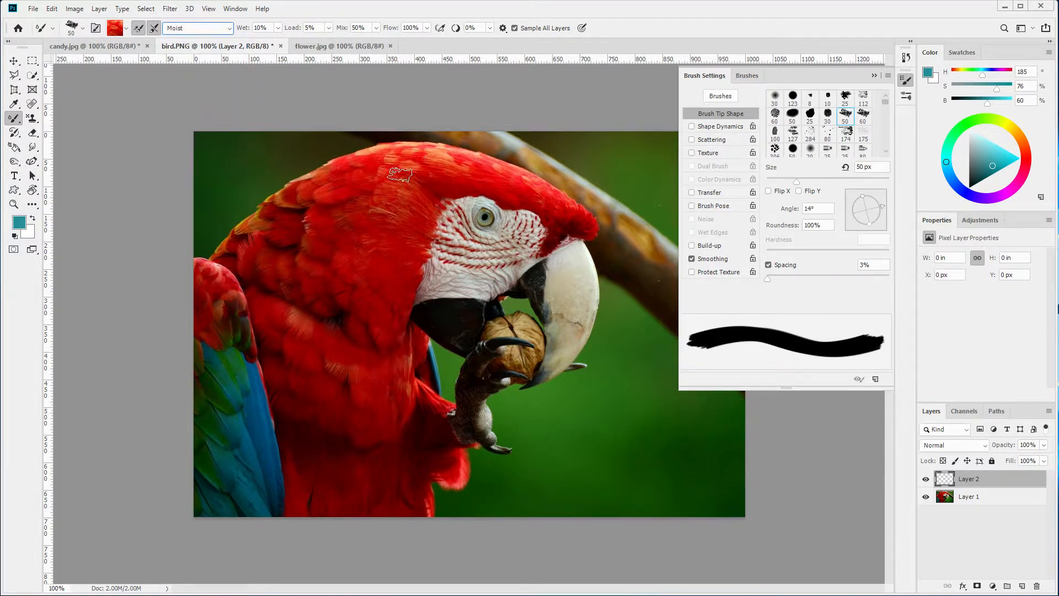
mouse_move(398, 162)
left_mouse_down()
mouse_move(427, 140)
mouse_move(437, 157)
mouse_move(404, 154)
mouse_move(422, 141)
mouse_move(431, 154)
mouse_move(439, 130)
mouse_move(433, 158)
mouse_move(432, 133)
mouse_move(439, 157)
mouse_move(457, 136)
mouse_move(440, 160)
mouse_move(478, 150)
mouse_move(469, 169)
mouse_move(486, 142)
mouse_move(456, 158)
mouse_move(467, 145)
mouse_move(489, 165)
mouse_move(517, 148)
mouse_move(509, 169)
mouse_move(497, 165)
mouse_move(508, 149)
mouse_move(524, 175)
left_mouse_up()
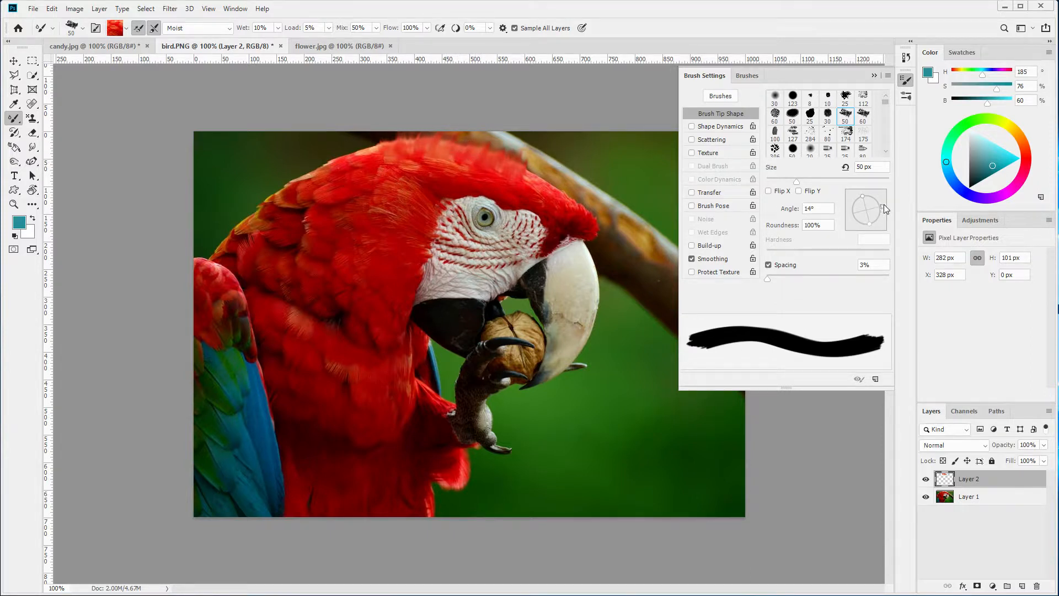
Step: Rotate the brush tip to -35° and paint red feathers along the forehead down to the beak
left_click_drag(883, 204, 876, 225)
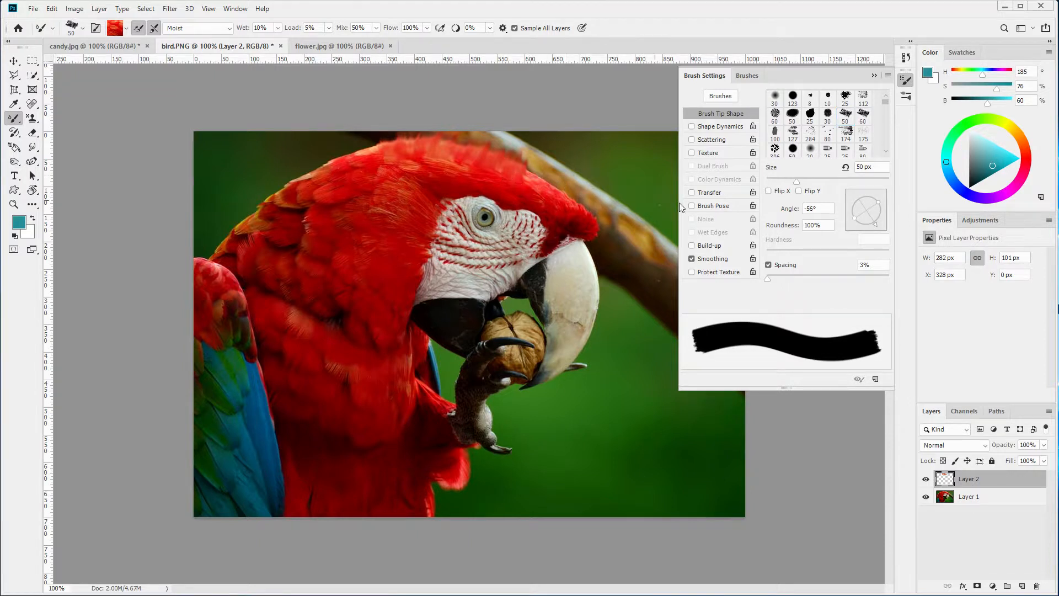
left_click_drag(878, 226, 880, 223)
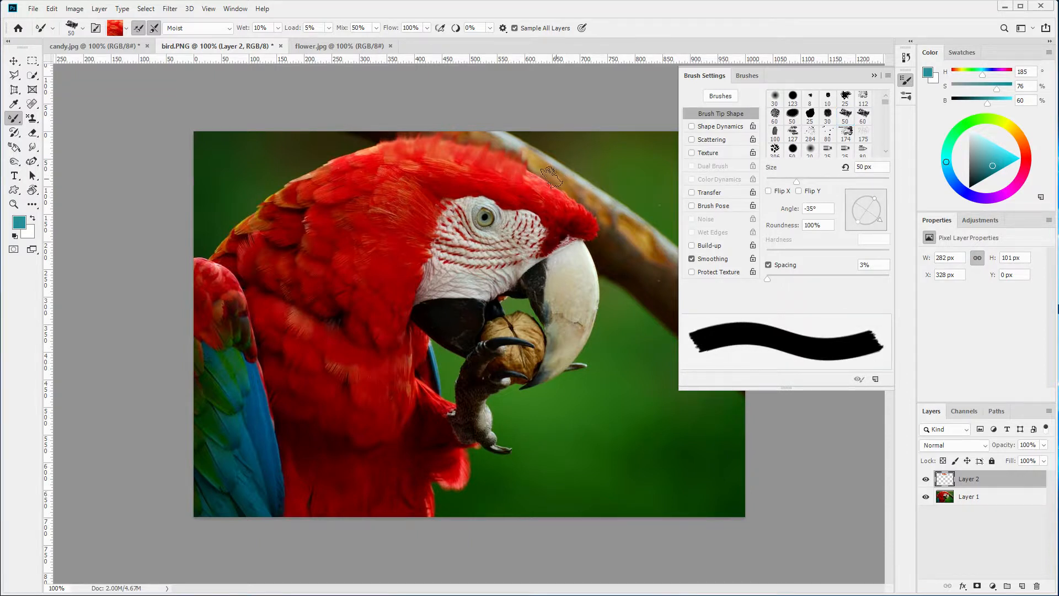
mouse_move(526, 179)
left_mouse_down()
mouse_move(543, 161)
mouse_move(528, 172)
mouse_move(536, 190)
mouse_move(600, 218)
left_mouse_up()
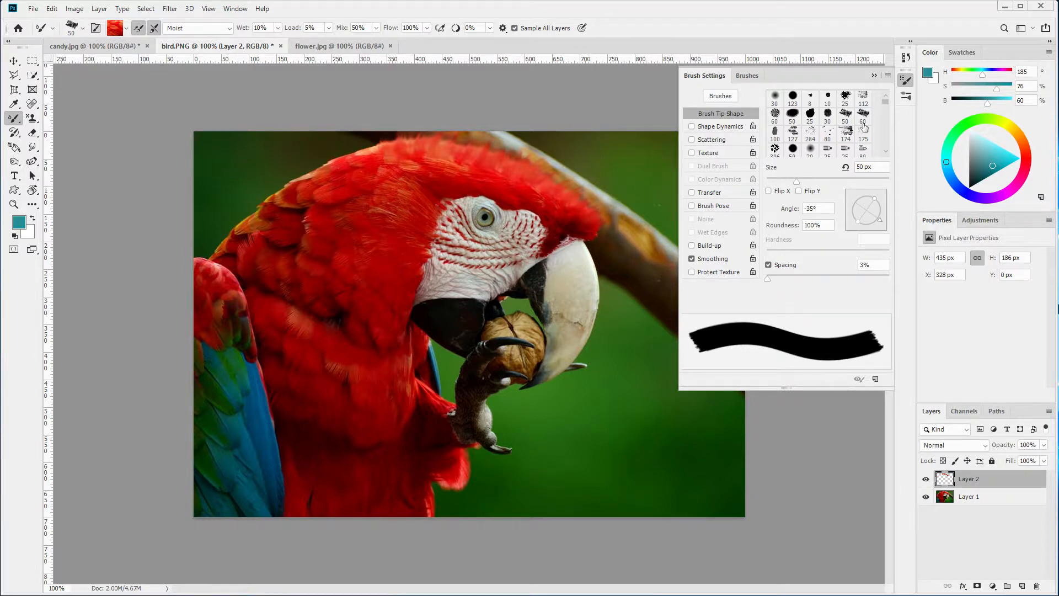
Step: Paint fine spiky feathers along the back of the head using the 25 px Flat Fan bristle tip angled at -78°
left_click(885, 153)
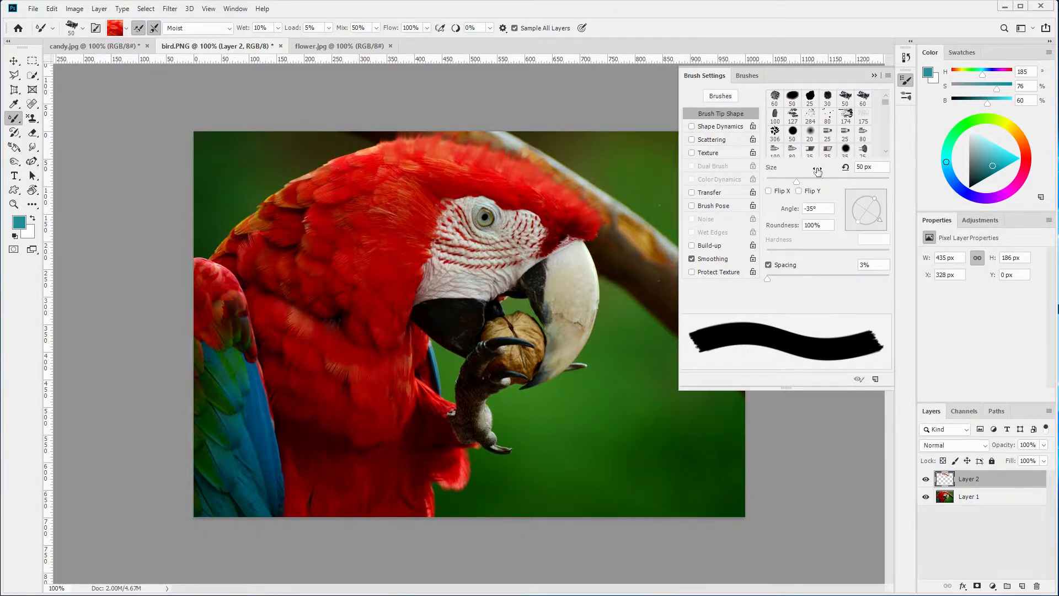
left_click(829, 151)
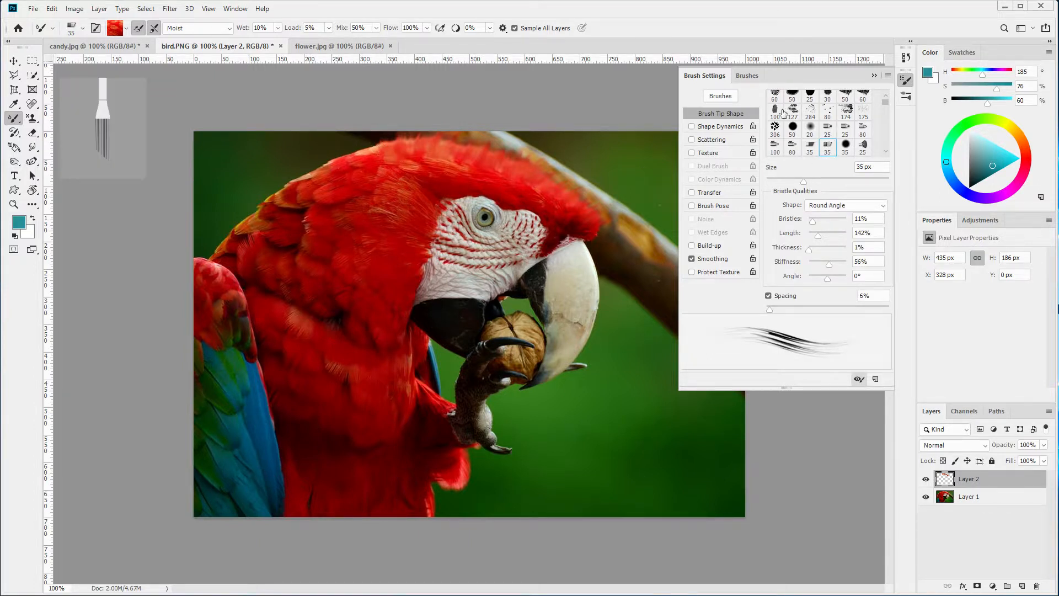
left_click(863, 146)
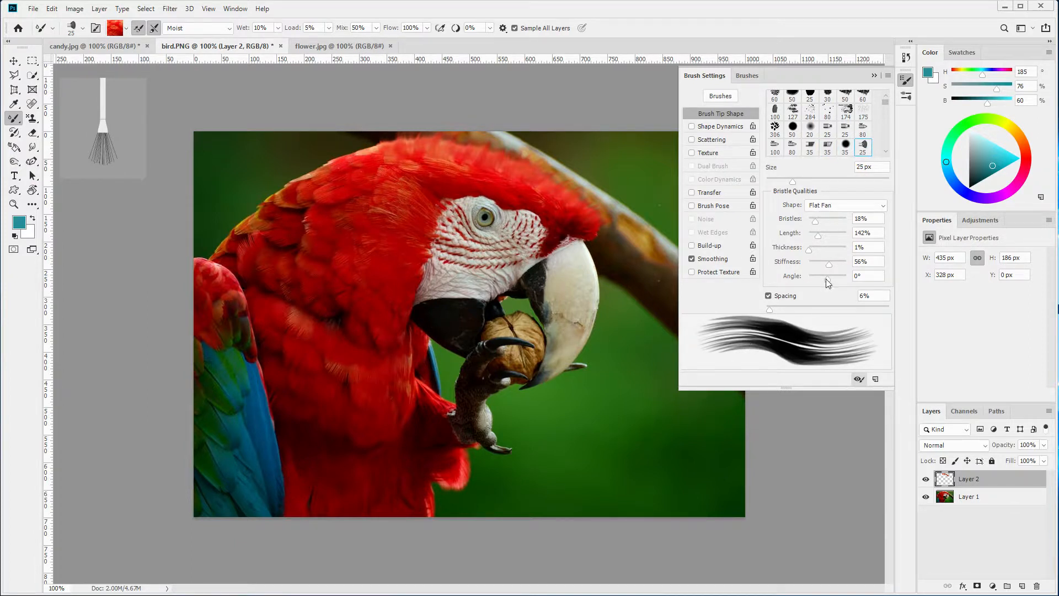
left_click_drag(826, 279, 818, 277)
mouse_move(379, 151)
left_mouse_down()
mouse_move(384, 132)
mouse_move(339, 154)
mouse_move(331, 144)
mouse_move(314, 170)
mouse_move(304, 160)
mouse_move(290, 184)
mouse_move(289, 172)
mouse_move(259, 199)
left_mouse_up()
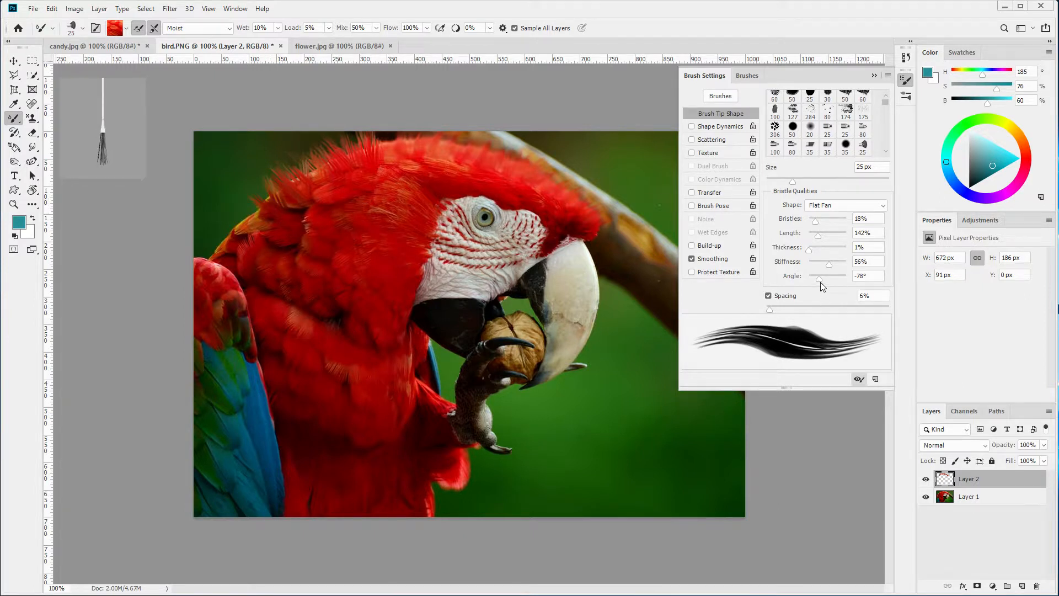
Step: Paint spiky red feathers over the back of the head and neck with the bristle tip angled at -30° and 46°
left_click_drag(820, 282, 824, 281)
mouse_move(267, 213)
left_mouse_down()
mouse_move(247, 207)
mouse_move(268, 234)
mouse_move(245, 211)
mouse_move(251, 236)
mouse_move(226, 225)
mouse_move(233, 240)
mouse_move(215, 244)
mouse_move(223, 253)
mouse_move(212, 246)
mouse_move(267, 232)
mouse_move(241, 228)
mouse_move(291, 212)
mouse_move(297, 175)
mouse_move(317, 177)
mouse_move(310, 163)
mouse_move(316, 178)
mouse_move(299, 180)
mouse_move(320, 163)
mouse_move(389, 150)
mouse_move(333, 162)
left_mouse_up()
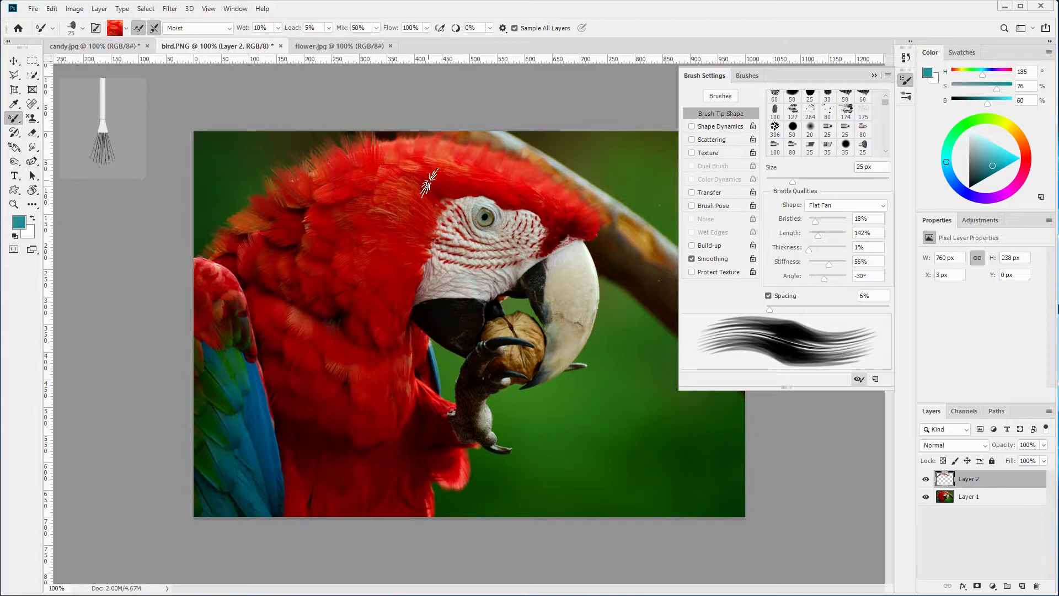
left_click_drag(828, 280, 832, 279)
mouse_move(419, 174)
left_mouse_down()
mouse_move(363, 203)
mouse_move(415, 193)
mouse_move(369, 213)
mouse_move(424, 200)
mouse_move(380, 216)
mouse_move(416, 223)
mouse_move(386, 229)
mouse_move(404, 230)
mouse_move(410, 252)
mouse_move(416, 246)
mouse_move(394, 237)
mouse_move(428, 193)
mouse_move(436, 202)
mouse_move(415, 204)
mouse_move(439, 215)
mouse_move(412, 216)
mouse_move(430, 229)
mouse_move(408, 250)
mouse_move(413, 268)
mouse_move(390, 265)
mouse_move(356, 193)
mouse_move(357, 216)
mouse_move(337, 220)
mouse_move(378, 260)
mouse_move(372, 283)
mouse_move(397, 293)
mouse_move(379, 299)
mouse_move(394, 308)
mouse_move(376, 318)
mouse_move(397, 319)
mouse_move(399, 338)
mouse_move(354, 325)
mouse_move(358, 290)
mouse_move(329, 294)
mouse_move(344, 273)
mouse_move(311, 282)
mouse_move(319, 250)
mouse_move(301, 253)
mouse_move(322, 226)
mouse_move(296, 230)
mouse_move(337, 189)
mouse_move(310, 200)
mouse_move(326, 213)
mouse_move(302, 213)
mouse_move(336, 214)
mouse_move(300, 244)
mouse_move(281, 241)
mouse_move(306, 285)
mouse_move(267, 273)
mouse_move(298, 295)
mouse_move(262, 287)
mouse_move(269, 276)
mouse_move(252, 272)
mouse_move(339, 314)
mouse_move(310, 318)
mouse_move(284, 298)
mouse_move(308, 273)
mouse_move(287, 251)
mouse_move(309, 262)
mouse_move(344, 330)
mouse_move(364, 336)
mouse_move(330, 312)
left_mouse_up()
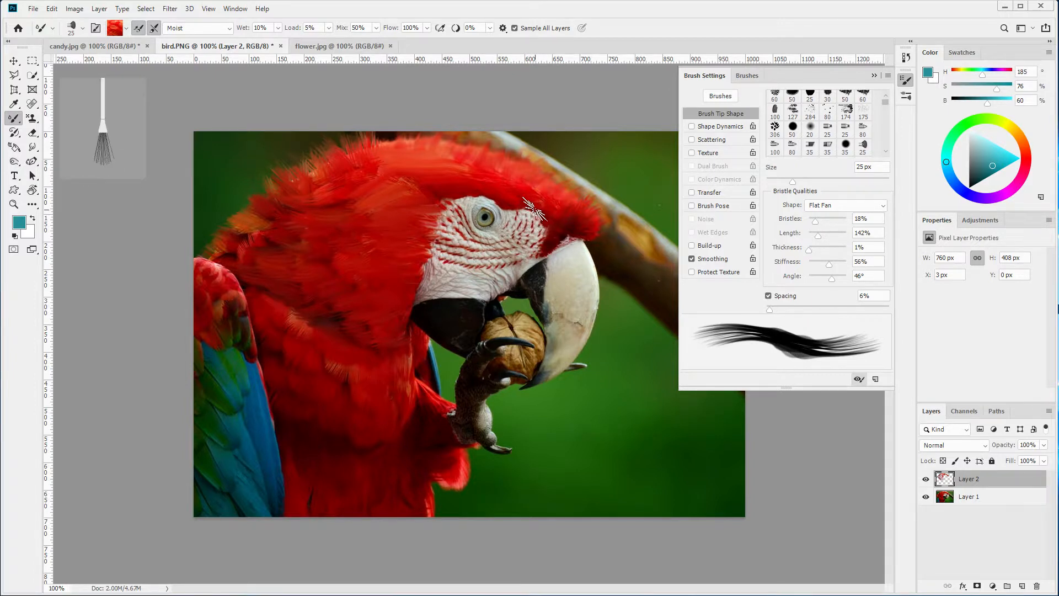
Step: Paint short red feathers along the lower edge of the forehead, from above the eye toward the beak
left_click_drag(537, 211, 537, 206)
left_click_drag(537, 207, 538, 216)
mouse_move(547, 210)
left_mouse_down()
mouse_move(485, 193)
mouse_move(527, 199)
mouse_move(542, 182)
left_mouse_up()
left_click_drag(470, 172, 487, 161)
mouse_move(442, 174)
left_mouse_down()
mouse_move(393, 157)
mouse_move(412, 165)
mouse_move(490, 161)
left_mouse_up()
Step: Check the painted strokes with Layer 1 hidden, restore it, and fill the gaps in the feathers at the back of the head
left_click(925, 498)
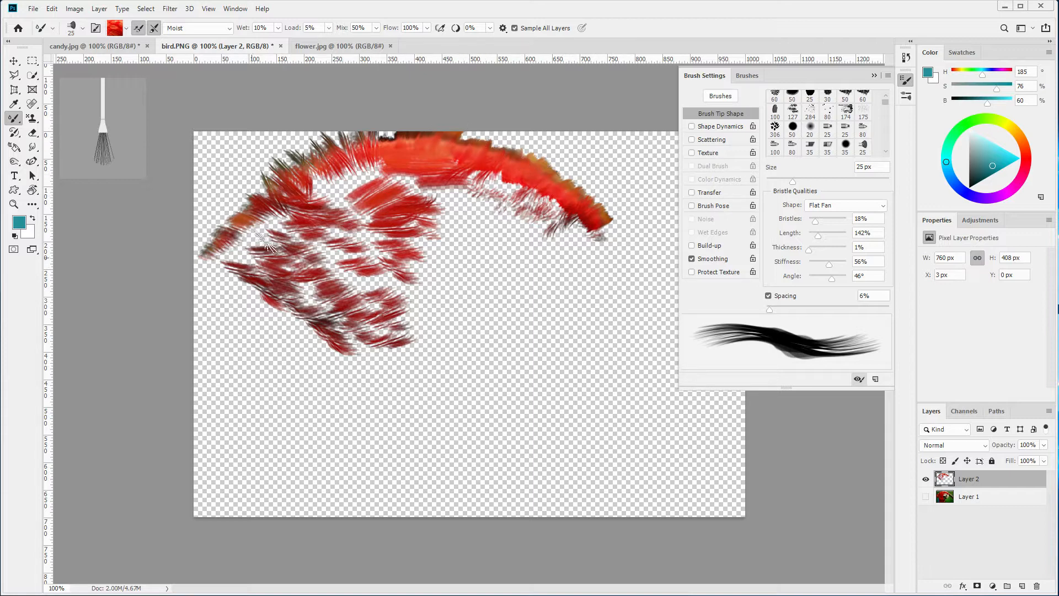
left_click(926, 497)
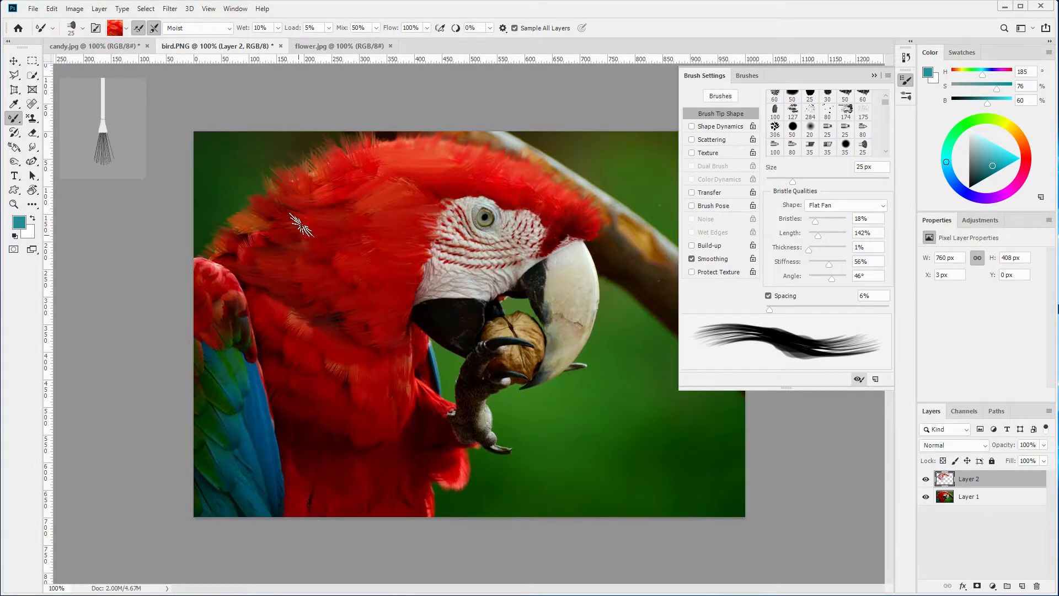
mouse_move(286, 216)
left_mouse_down()
mouse_move(267, 208)
mouse_move(238, 254)
mouse_move(221, 251)
left_mouse_up()
mouse_move(323, 210)
left_mouse_down()
mouse_move(342, 185)
mouse_move(310, 179)
mouse_move(338, 181)
mouse_move(317, 170)
left_mouse_up()
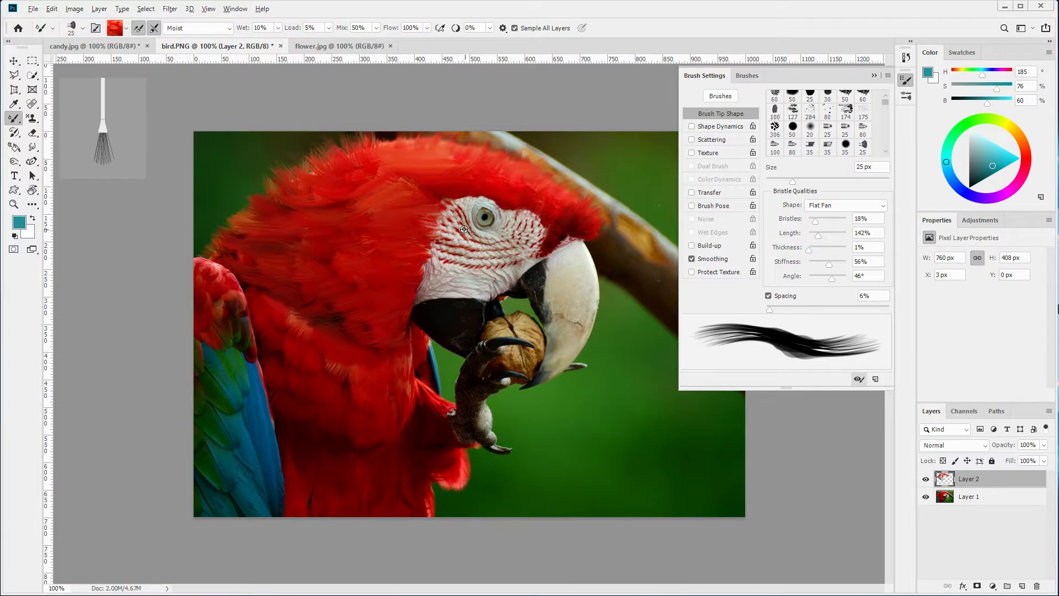
Step: Sample the striped white face patch and try the 35 px Flat Angle, 35 px Round Angle and 8 and 9 px Erodible Point tips
left_click(456, 255, "alt")
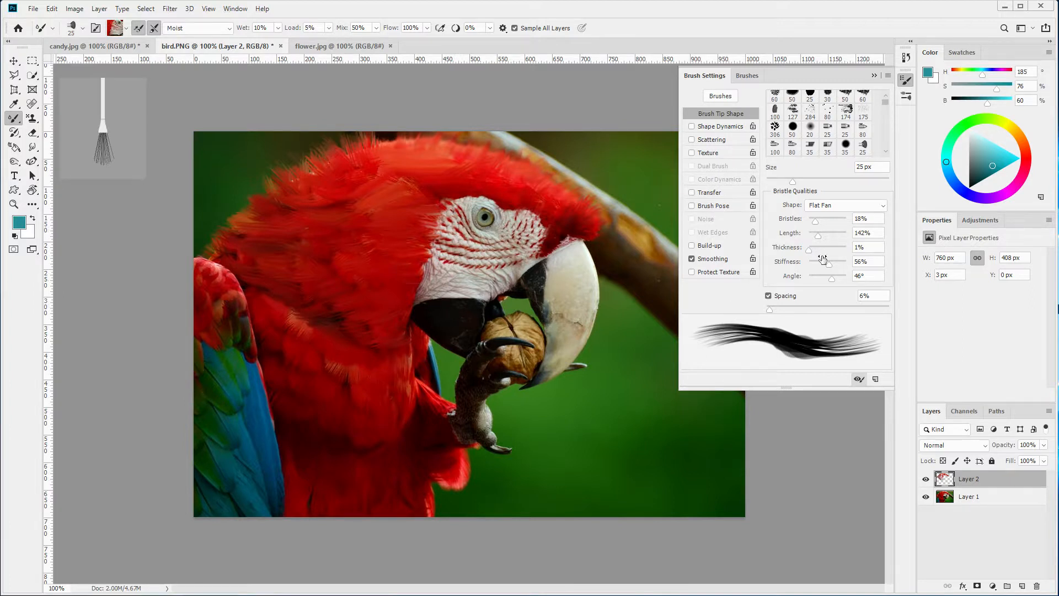
left_click(807, 149)
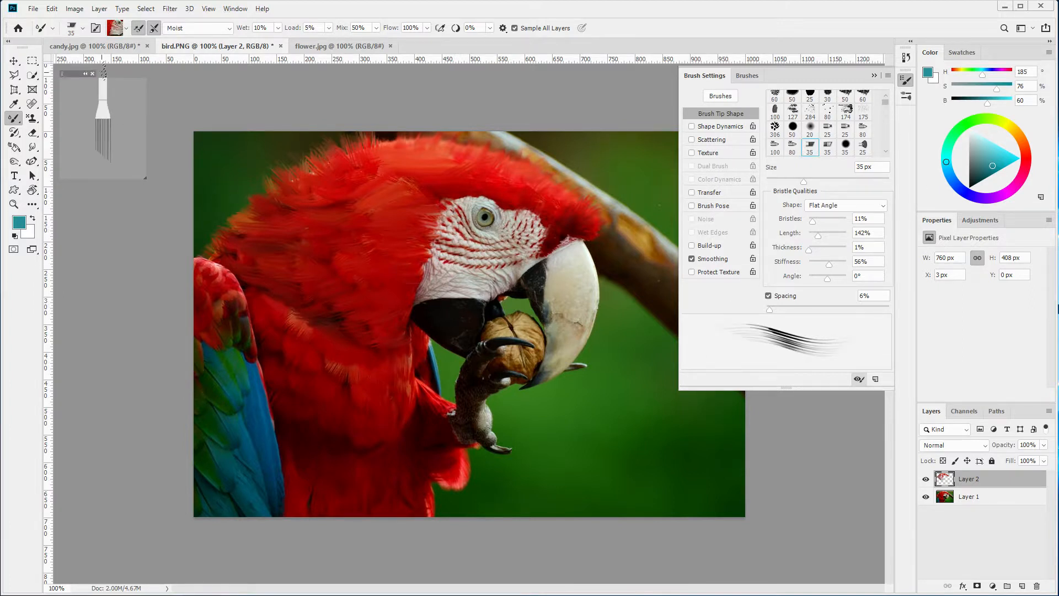
mouse_move(473, 218)
left_mouse_down()
mouse_move(471, 193)
mouse_move(453, 202)
mouse_move(471, 222)
mouse_move(448, 228)
left_mouse_up()
mouse_move(434, 253)
left_mouse_down()
mouse_move(488, 240)
mouse_move(460, 261)
mouse_move(497, 252)
left_mouse_up()
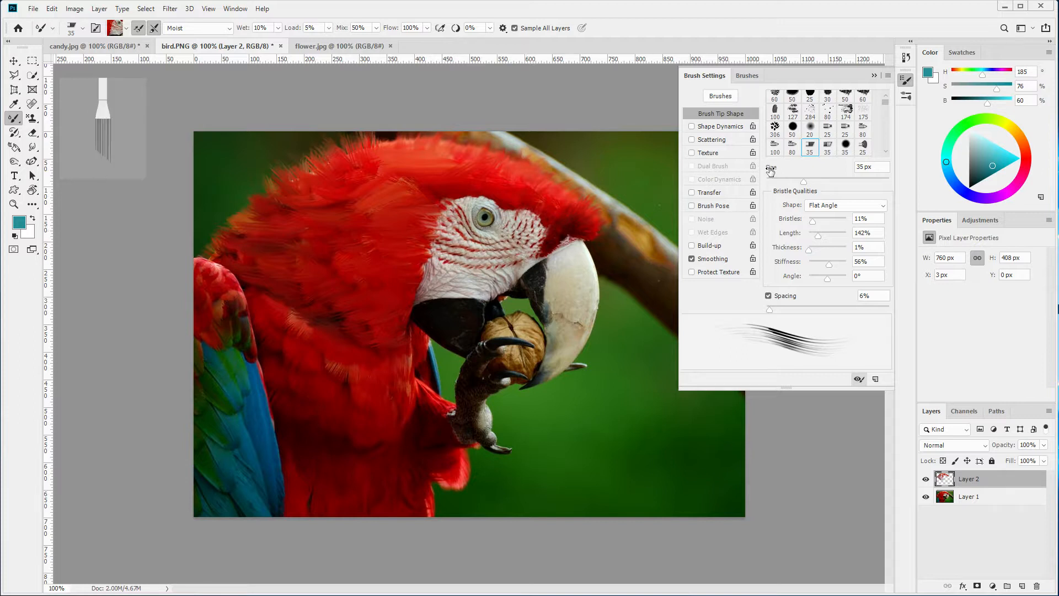
left_click(826, 147)
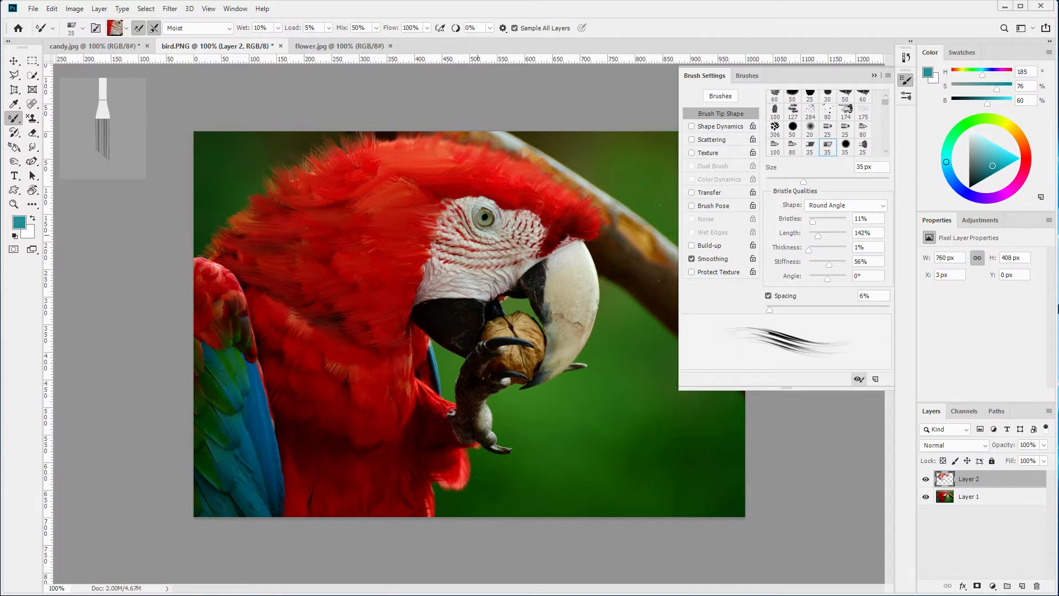
scroll(861, 141, "down", 1)
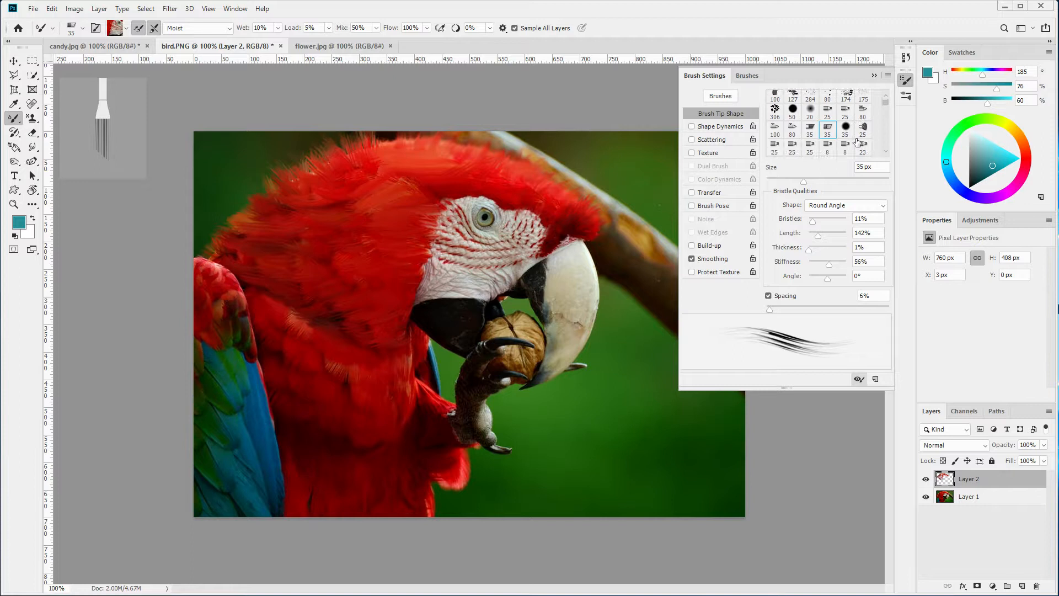
left_click(844, 148)
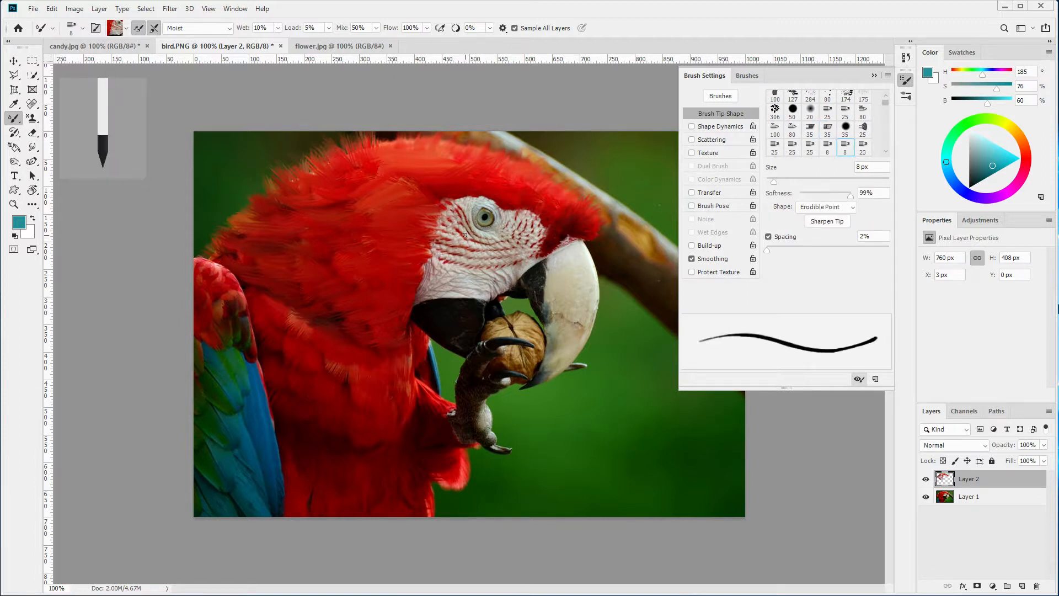
scroll(859, 144, "down", 1)
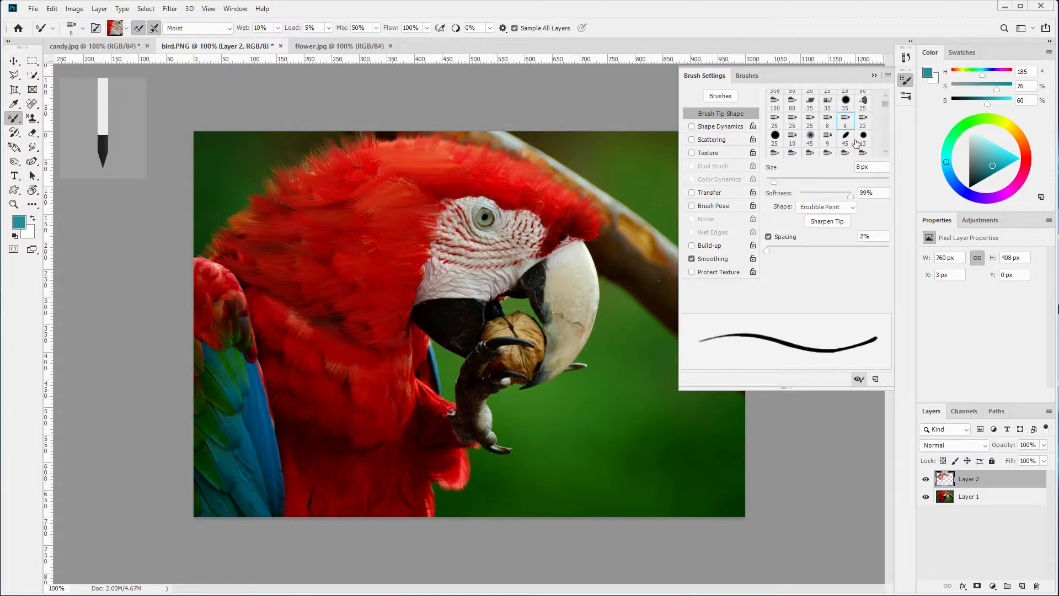
left_click(826, 140)
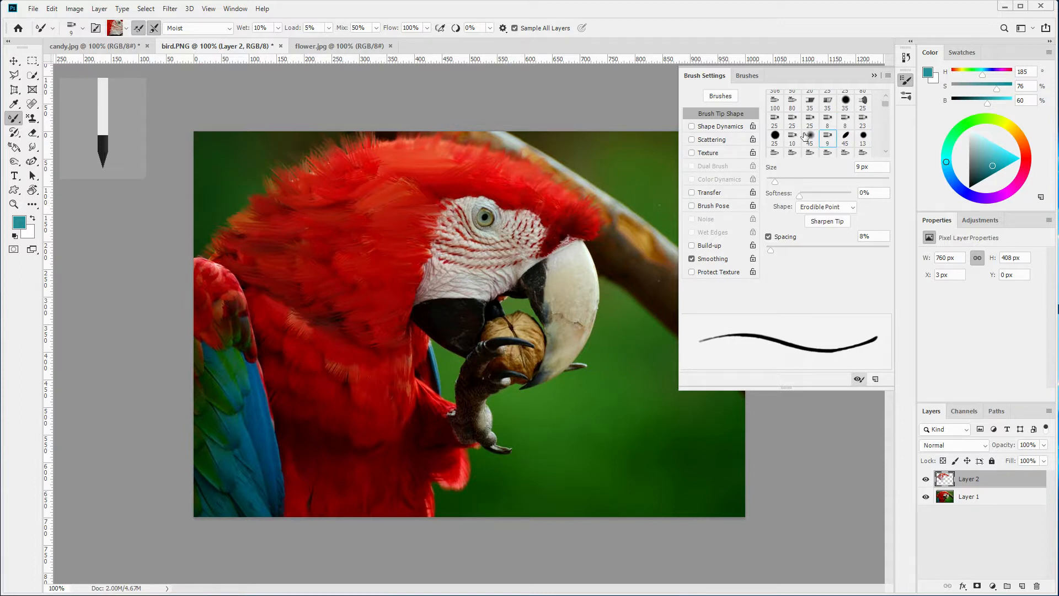
Step: Choose the 127 px textured tip at 30 px size and 14% spacing, and blend the white face patch with its sampled colour
scroll(804, 137, "up", 3)
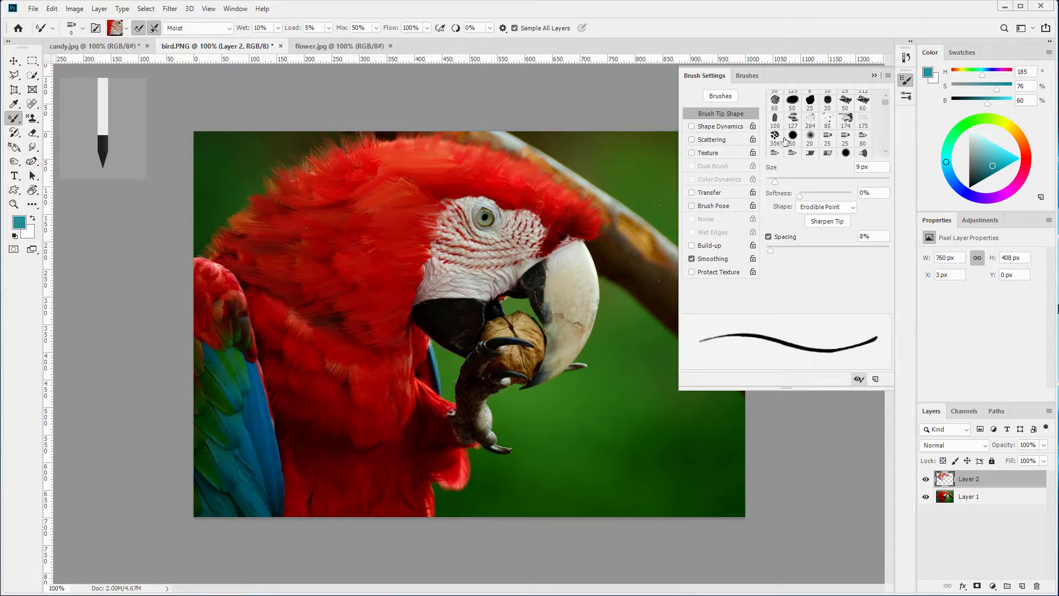
left_click(793, 119)
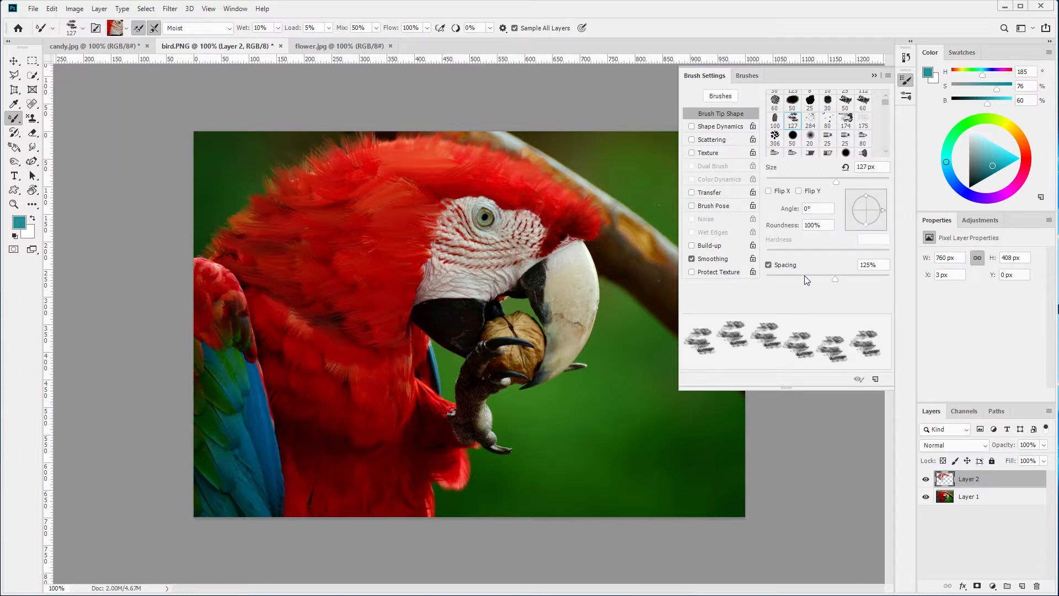
left_click_drag(835, 279, 773, 280)
left_click_drag(784, 178, 783, 181)
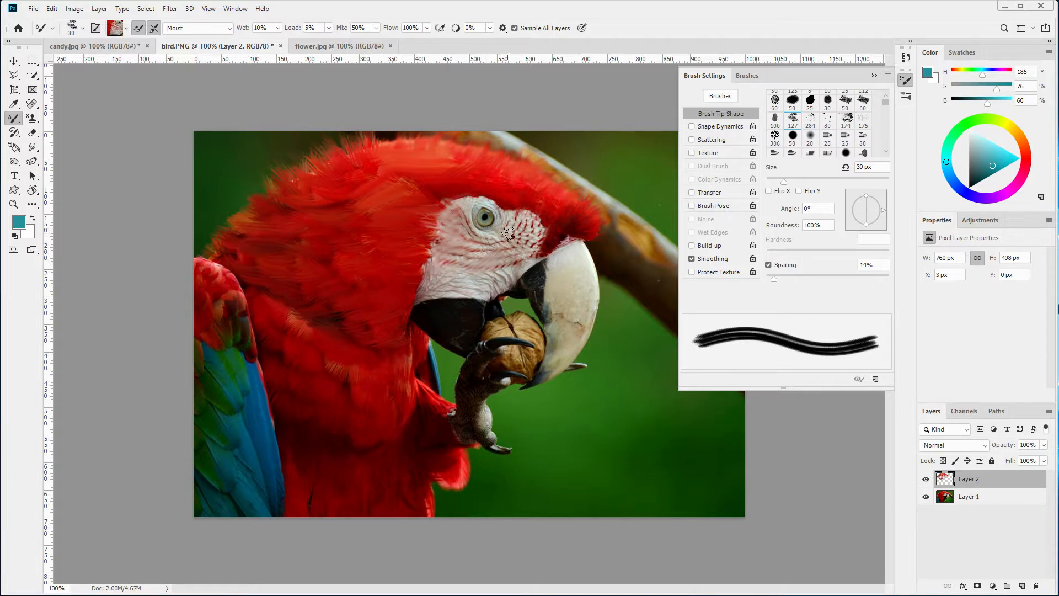
left_click(473, 261, "alt")
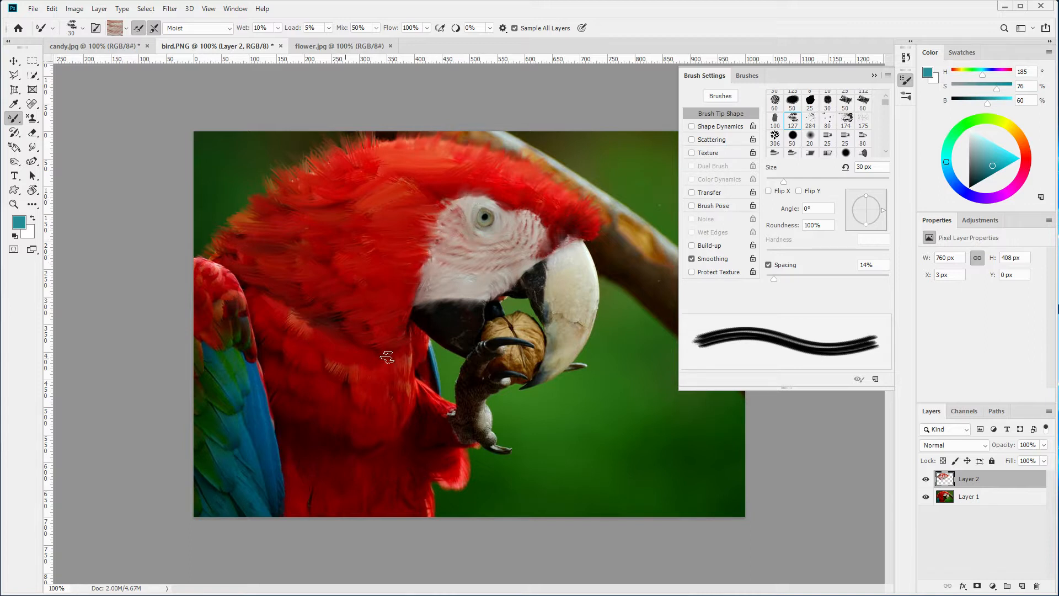
Step: Sample the dark red shoulder feathers and repaint the shoulder and the green and blue wing
left_click(205, 308, "alt")
mouse_move(208, 284)
left_mouse_down()
mouse_move(201, 256)
mouse_move(206, 281)
mouse_move(224, 269)
mouse_move(207, 287)
mouse_move(236, 264)
mouse_move(223, 302)
mouse_move(243, 288)
mouse_move(251, 351)
mouse_move(261, 342)
mouse_move(247, 293)
left_mouse_up()
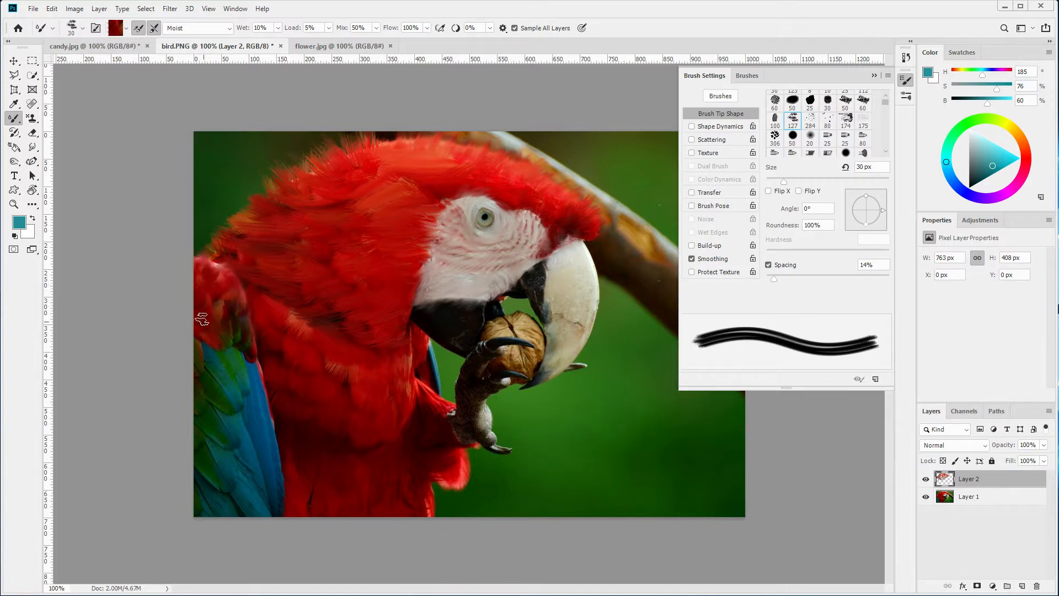
left_click_drag(201, 333, 215, 416)
mouse_move(206, 373)
left_mouse_down()
mouse_move(223, 407)
mouse_move(204, 366)
mouse_move(223, 390)
mouse_move(226, 379)
mouse_move(203, 345)
mouse_move(226, 396)
mouse_move(207, 380)
mouse_move(218, 406)
mouse_move(189, 380)
mouse_move(241, 432)
mouse_move(247, 386)
mouse_move(237, 381)
mouse_move(236, 413)
mouse_move(224, 374)
mouse_move(228, 383)
mouse_move(235, 357)
mouse_move(246, 392)
mouse_move(244, 360)
mouse_move(250, 389)
mouse_move(261, 370)
mouse_move(265, 389)
mouse_move(253, 359)
mouse_move(273, 423)
mouse_move(259, 406)
mouse_move(276, 437)
left_mouse_up()
mouse_move(255, 382)
left_mouse_down()
mouse_move(278, 425)
mouse_move(252, 373)
mouse_move(261, 375)
mouse_move(244, 434)
mouse_move(254, 398)
mouse_move(281, 418)
mouse_move(261, 439)
mouse_move(275, 433)
mouse_move(265, 447)
mouse_move(281, 461)
mouse_move(274, 440)
mouse_move(281, 454)
mouse_move(270, 464)
mouse_move(282, 468)
mouse_move(267, 474)
mouse_move(280, 482)
mouse_move(275, 507)
mouse_move(259, 463)
left_mouse_up()
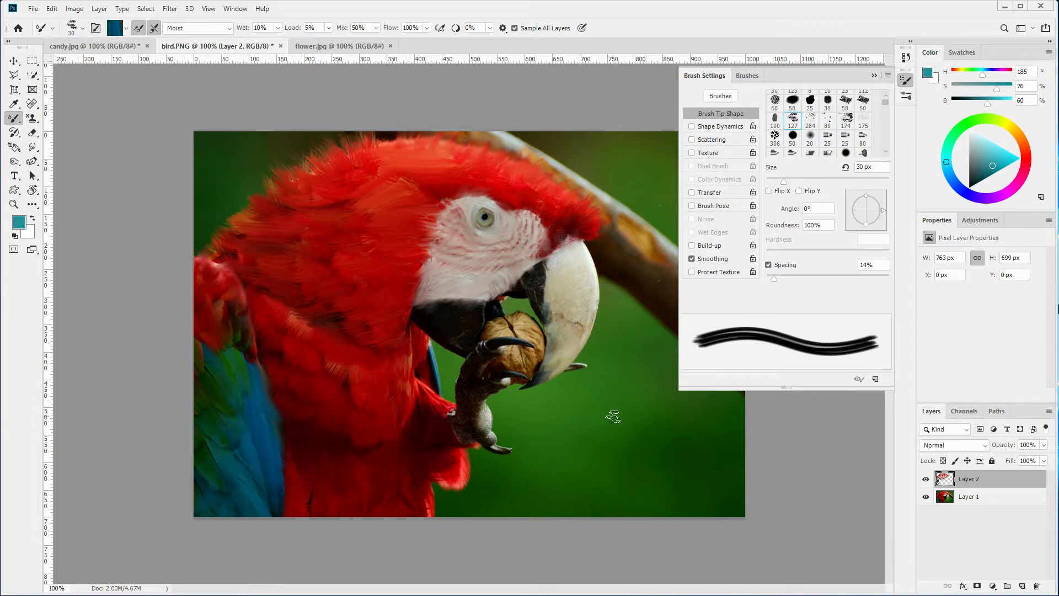
Step: Repaint the pale upper beak with a sampled beige and the lower beak with sampled black
left_click(624, 232, "alt")
left_click_drag(582, 246, 599, 246)
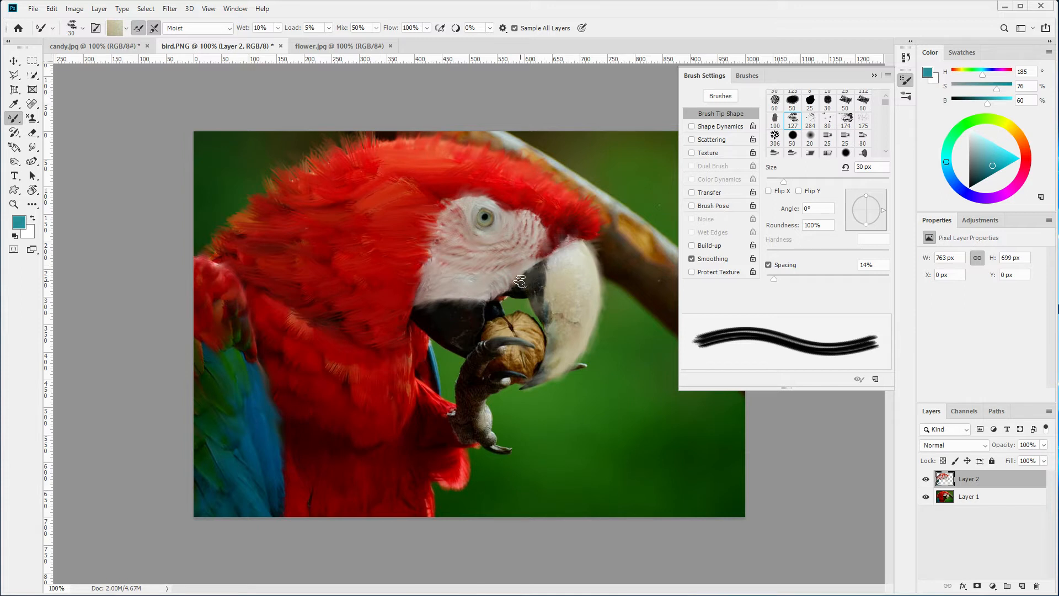
left_click(424, 325, "alt")
mouse_move(429, 330)
left_mouse_down()
mouse_move(437, 352)
mouse_move(463, 358)
left_mouse_up()
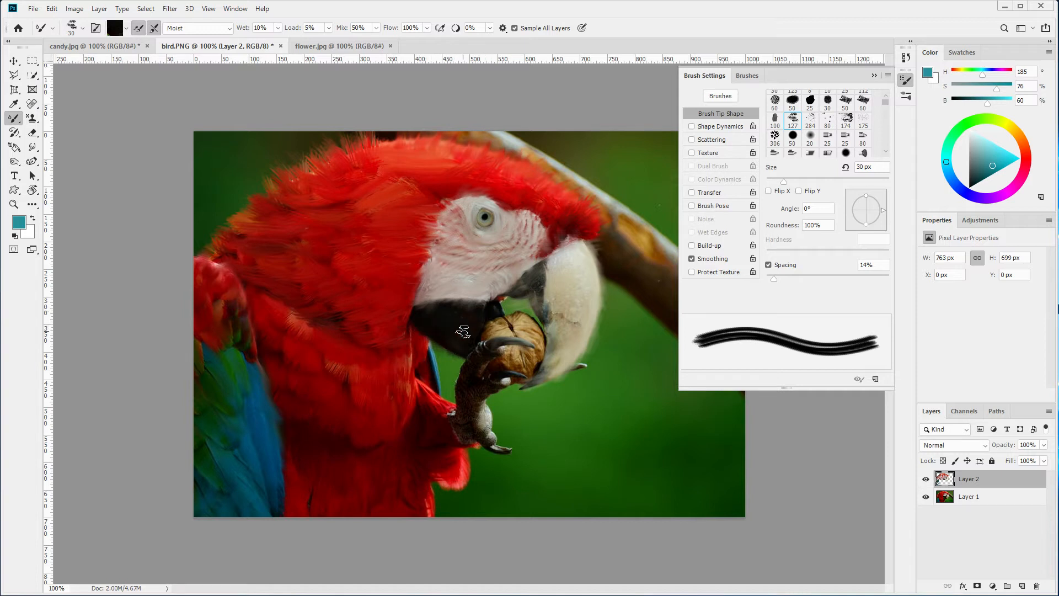
Step: Sample and repaint the brown nut and the dark foot holding it
left_click(529, 330, "alt")
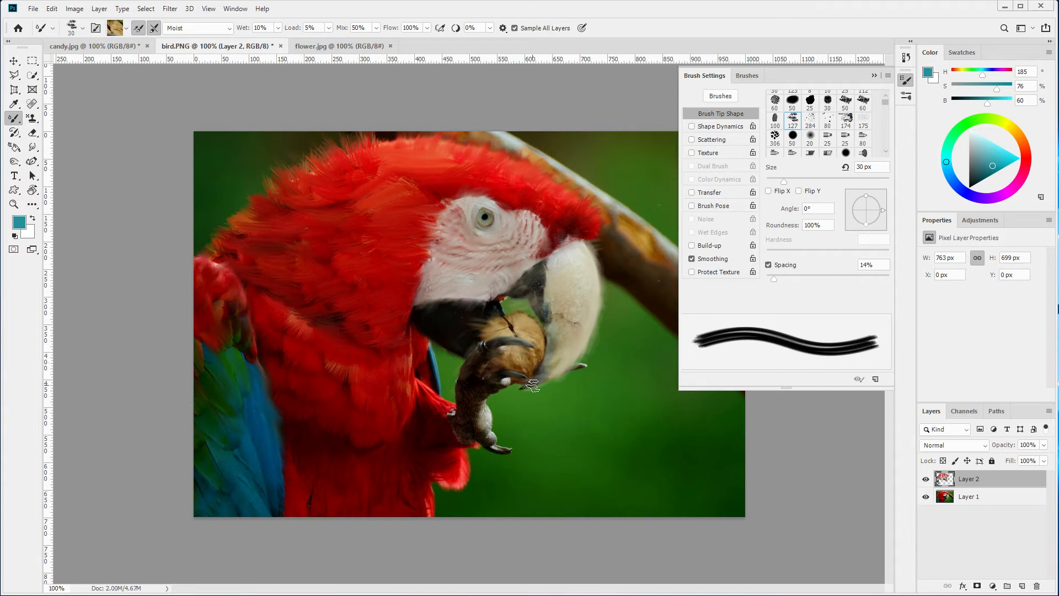
left_click(469, 415, "alt")
left_click(463, 408, "alt")
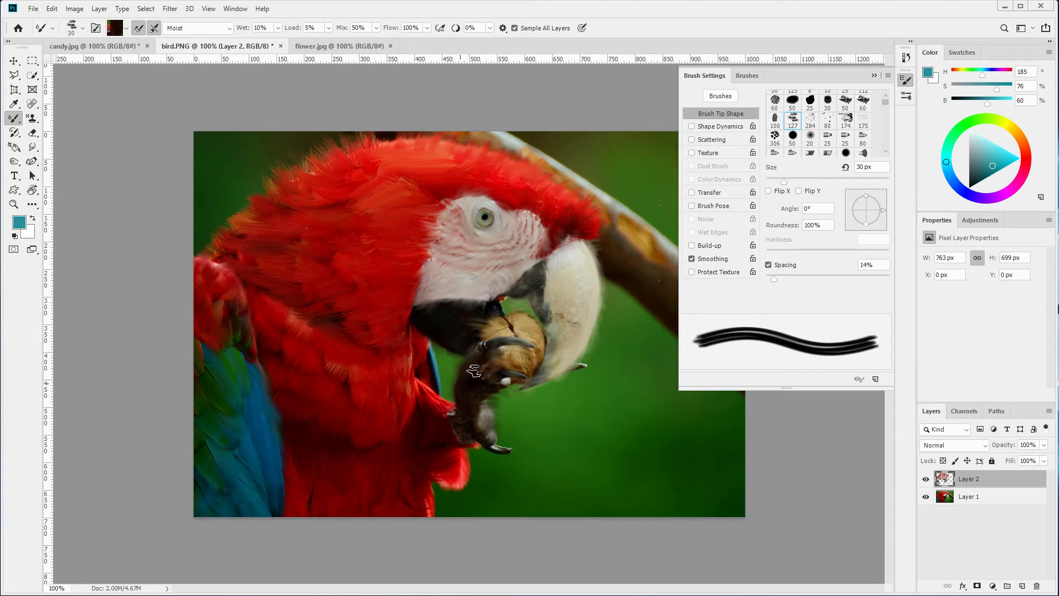
Step: Paint sampled background green over the blue strip beside the chest and around the beak's outer edge, and resample the beak's beige
left_click(438, 386, "alt")
mouse_move(440, 380)
left_mouse_down()
mouse_move(452, 378)
mouse_move(426, 350)
mouse_move(447, 391)
left_mouse_up()
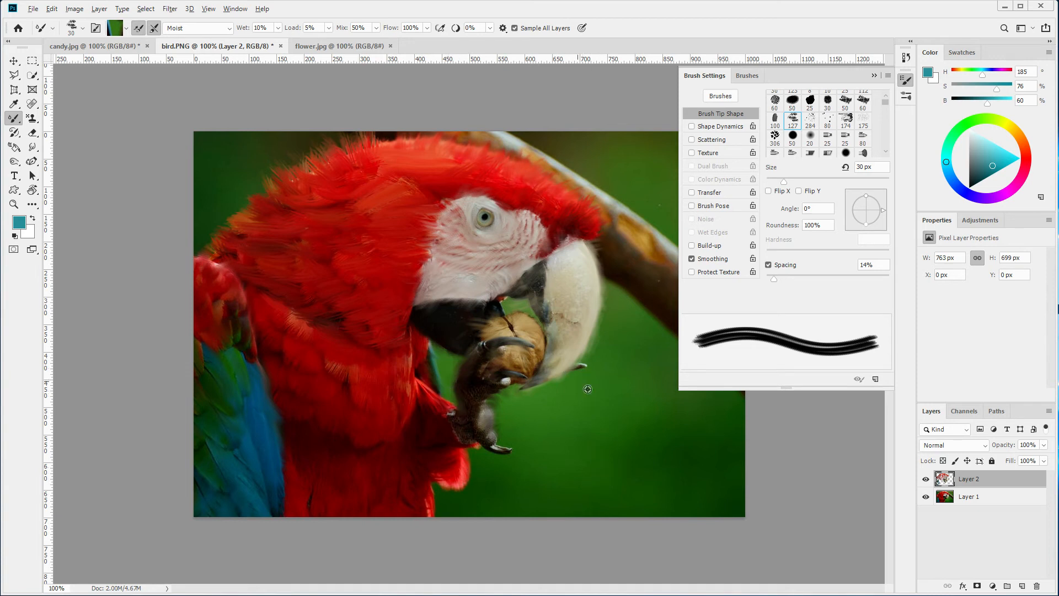
left_click(584, 367, "alt")
left_click_drag(583, 243, 594, 281)
left_click(639, 344, "alt")
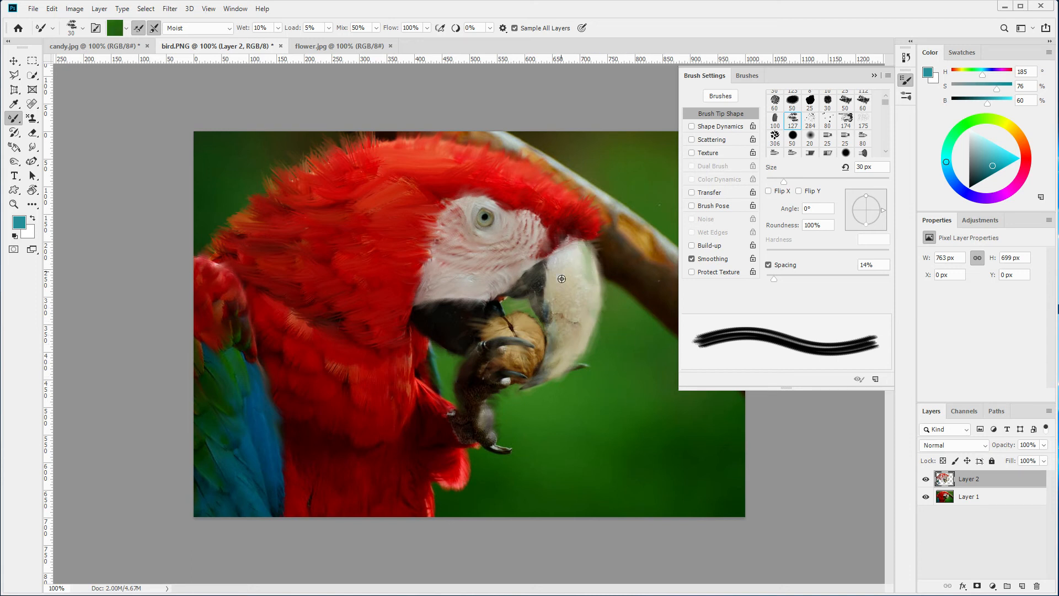
left_click(594, 300, "alt")
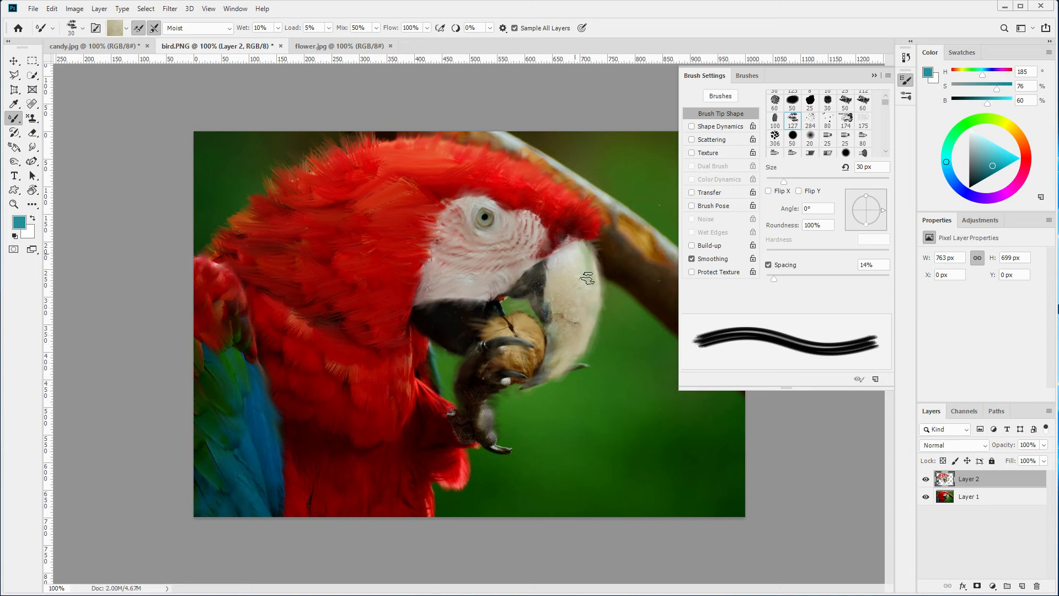
Step: Inspect the painted layer alone by hiding Layer 1, show it again, and collapse the brush settings to view the whole picture
left_click(925, 497)
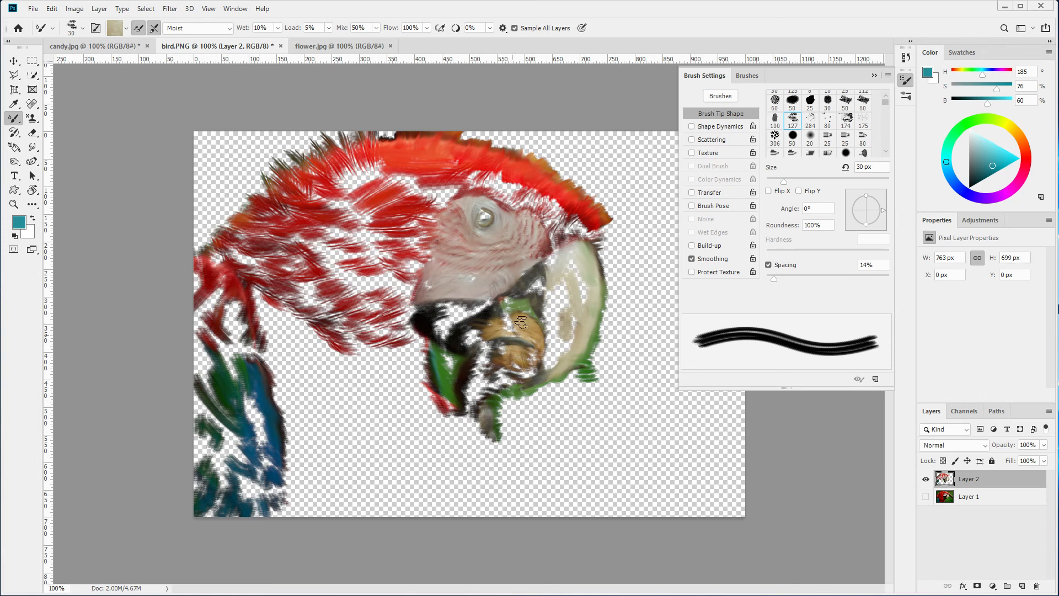
left_click(926, 497)
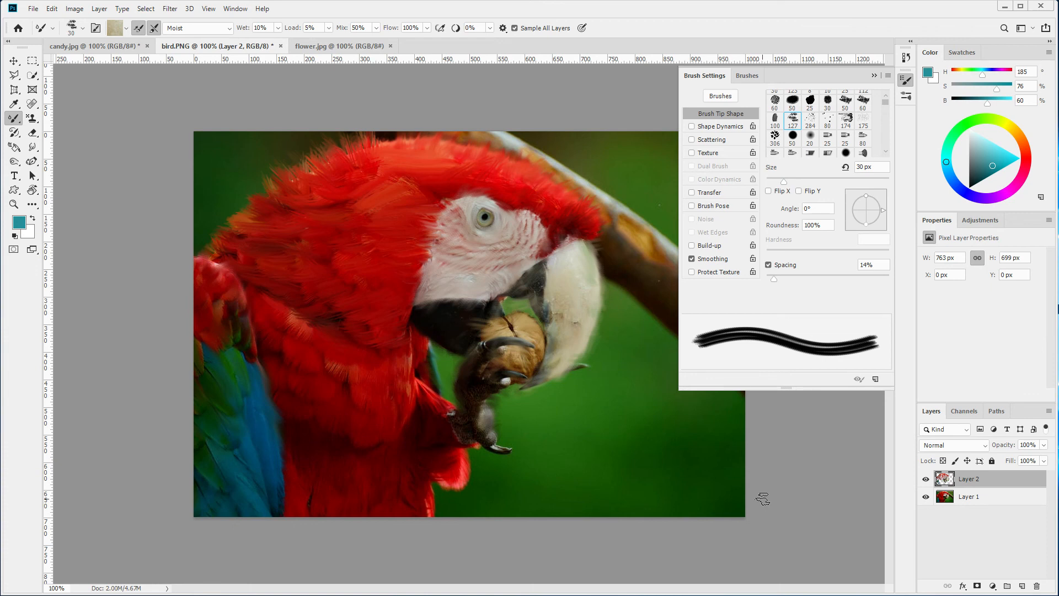
left_click(874, 76)
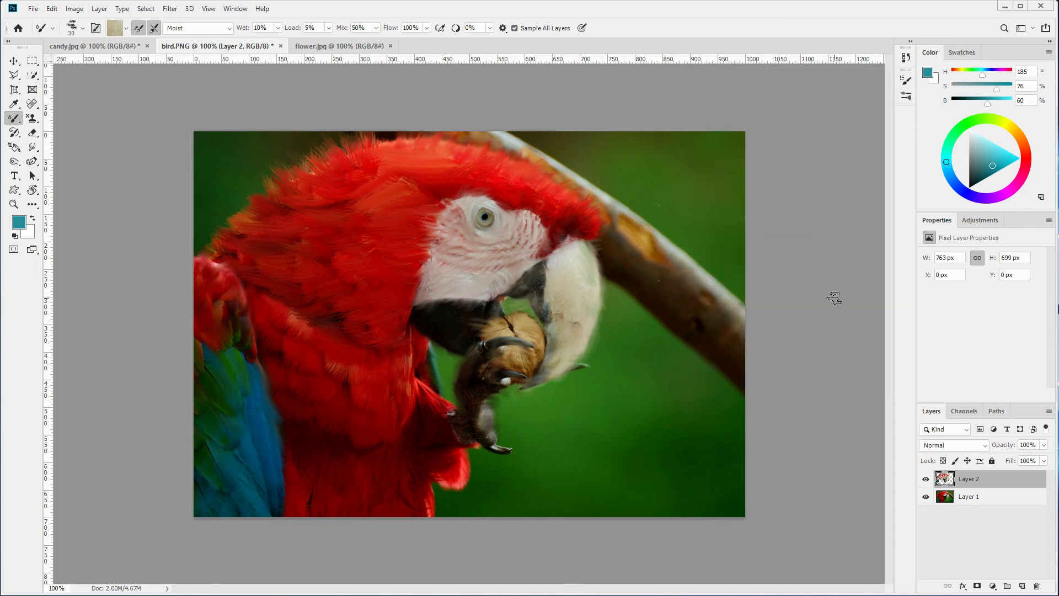